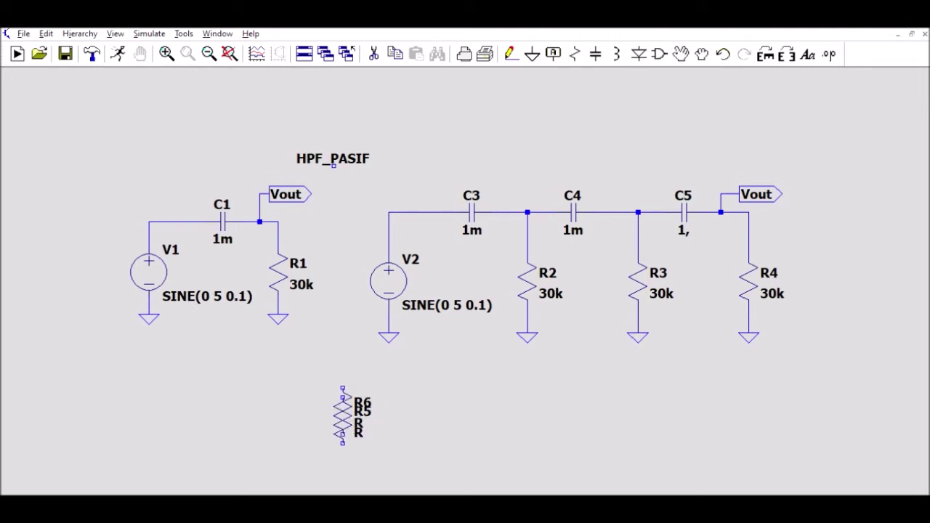
- Leave resistor placement and delete the stray resistor R5 below the two filter circuits
key("Escape")
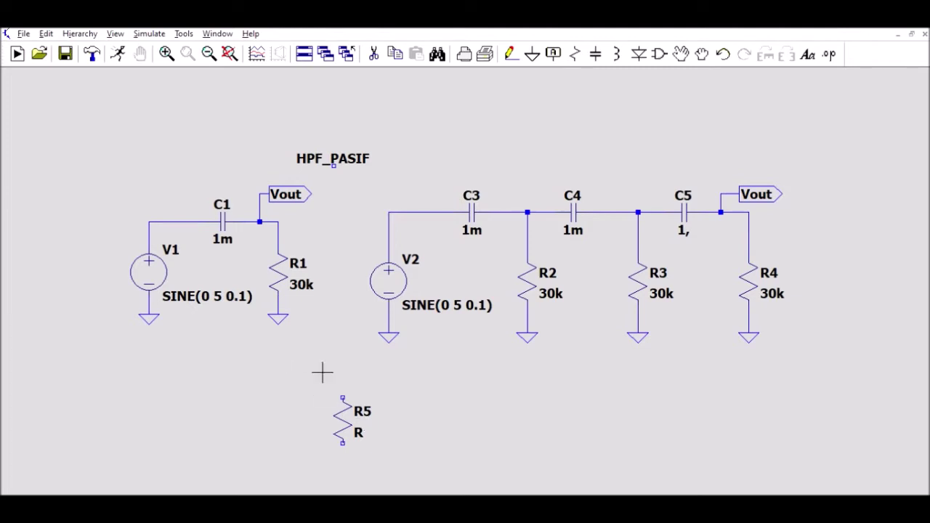
left_click(376, 54)
left_click(361, 421)
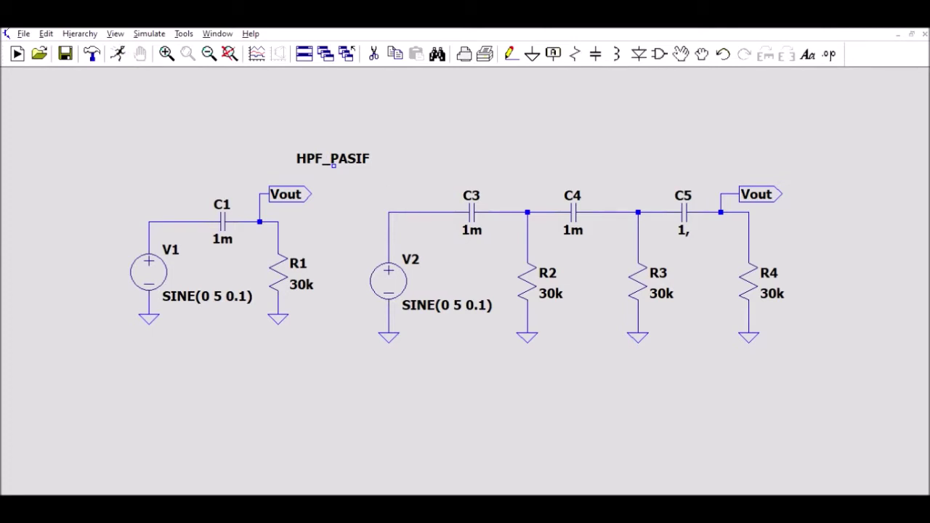
- Run a transient simulation with a 100 ms stop time and plot the voltage between V1 and C1
key("Return")
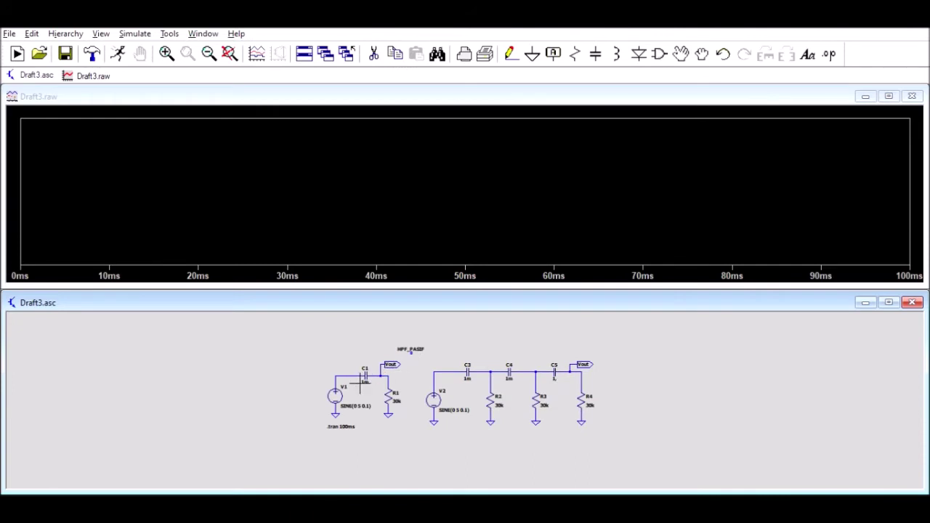
left_click(339, 377)
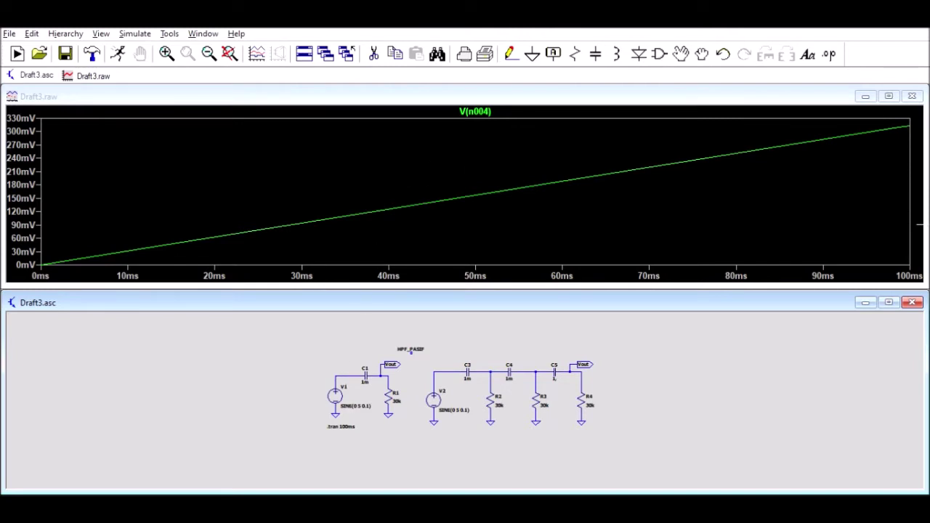
- Replace the .tran 100ms directive with a 1000 s transient analysis and plot the voltage between V1 and C1
left_click(889, 301)
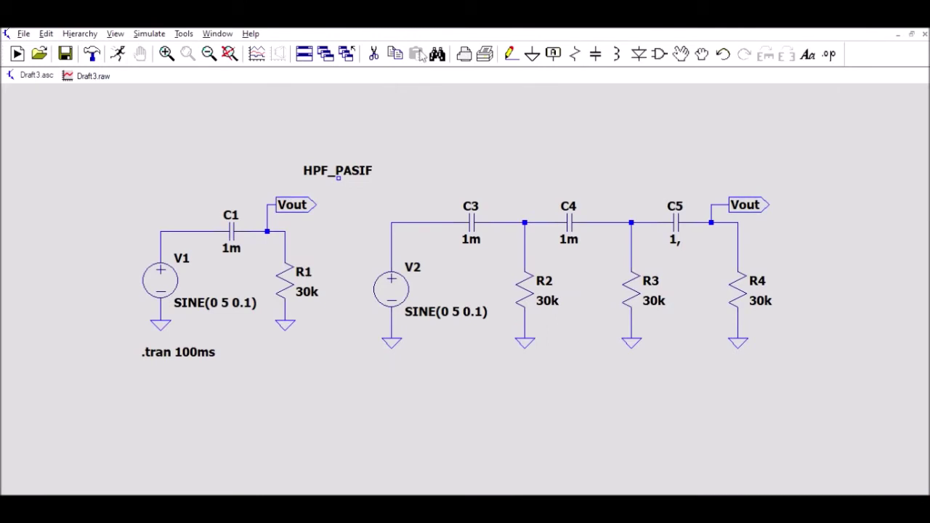
left_click(374, 53)
left_click(207, 351)
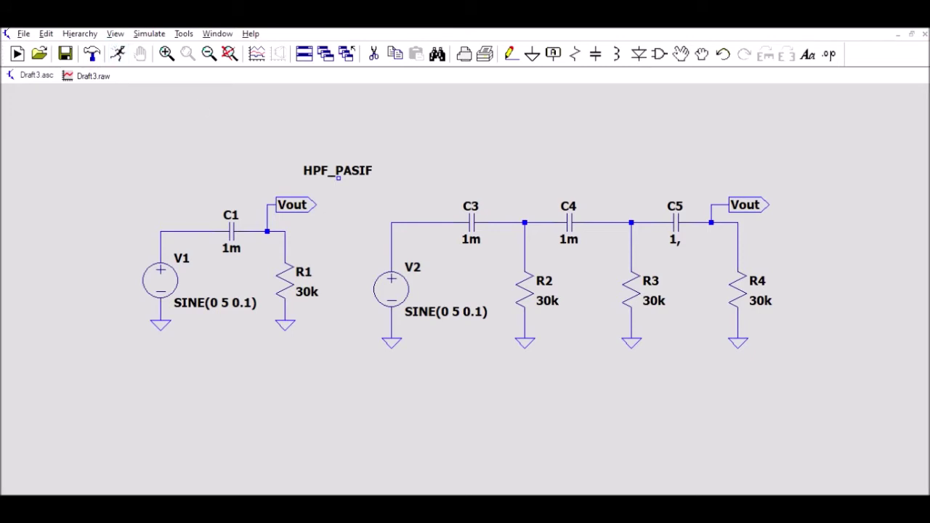
left_click(332, 218)
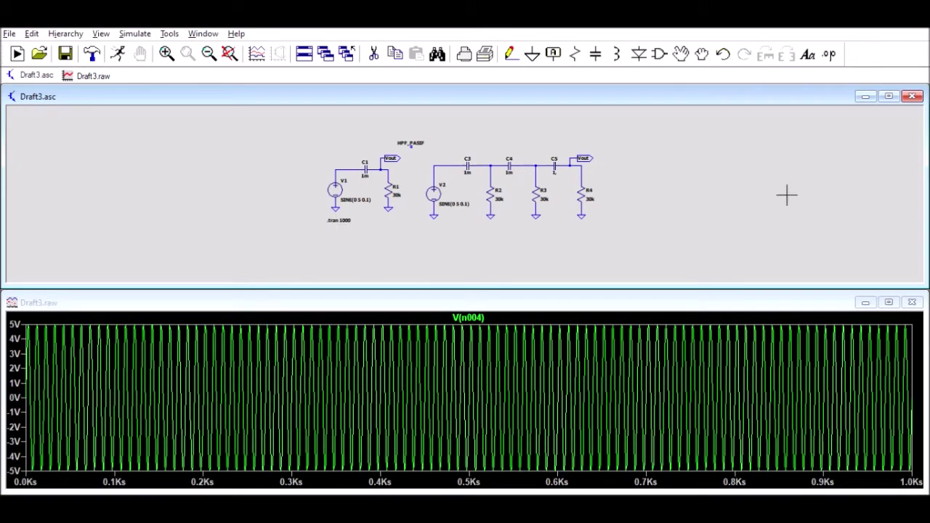
- Close the waveform plot, rerun the 1000 s simulation and plot the V1–C1 node voltage again
left_click(911, 302)
left_click(911, 302)
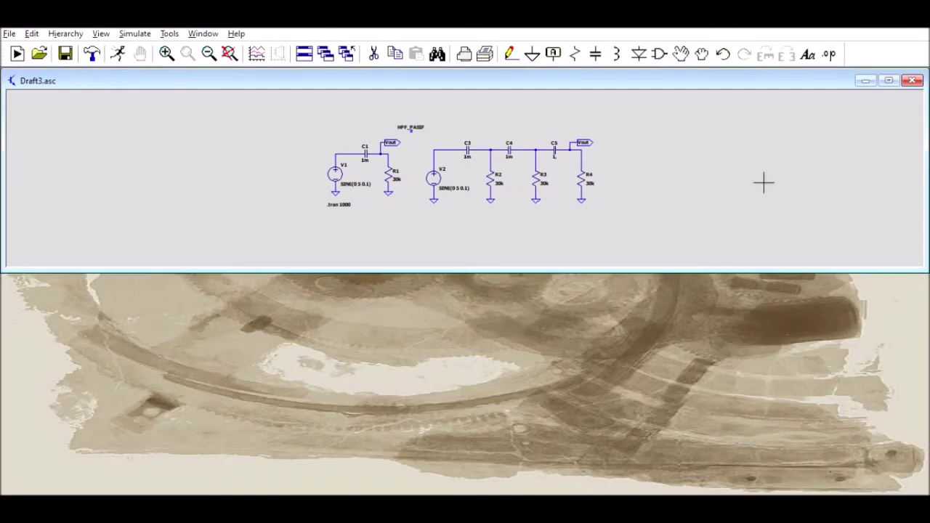
left_click(889, 80)
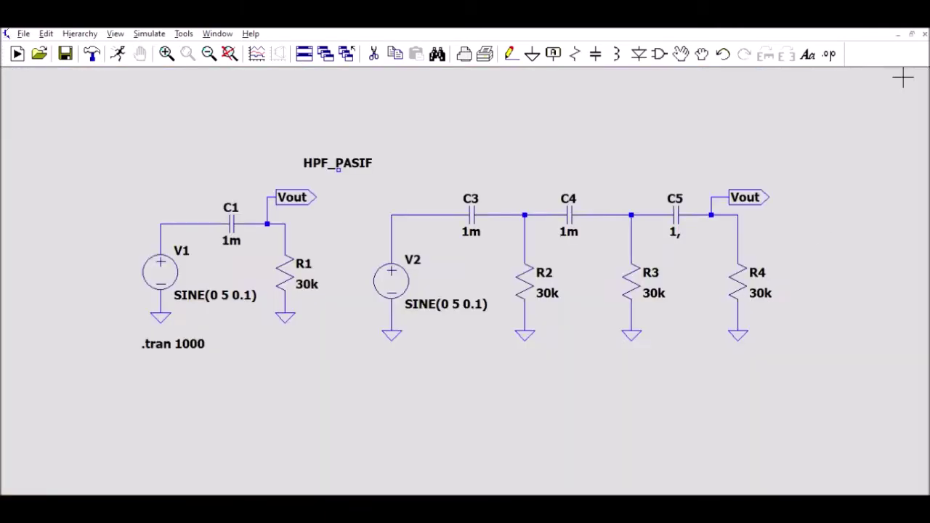
left_click(119, 53)
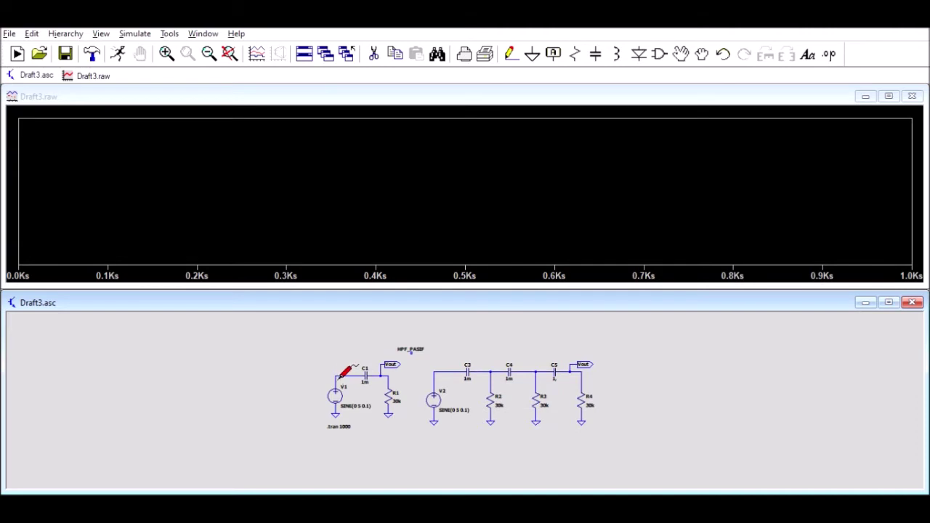
left_click(345, 375)
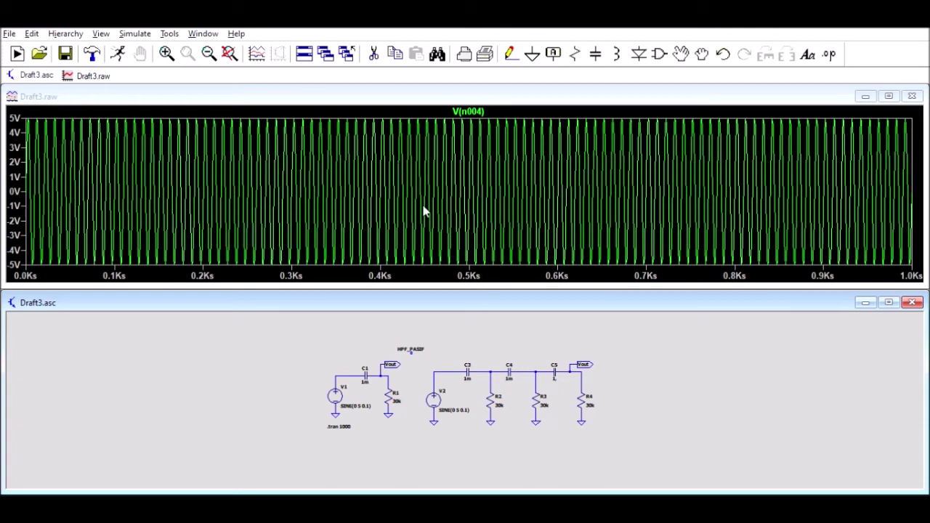
- Add a second plot pane and plot the first filter's Vout in it
left_click(386, 148)
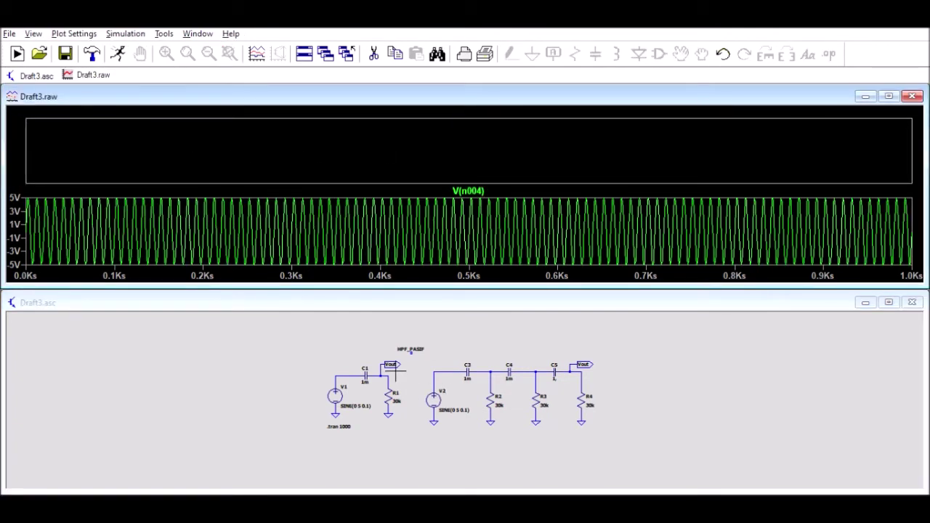
left_click(402, 373)
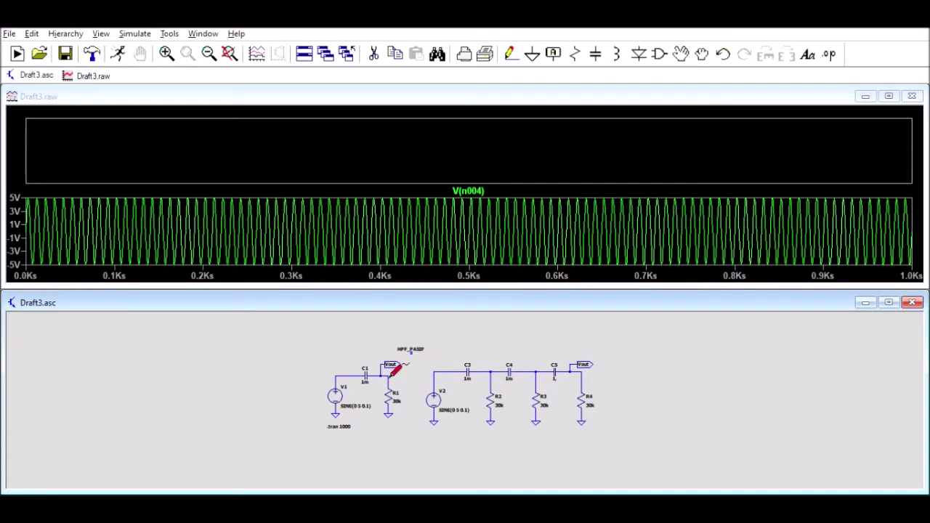
left_click(384, 371)
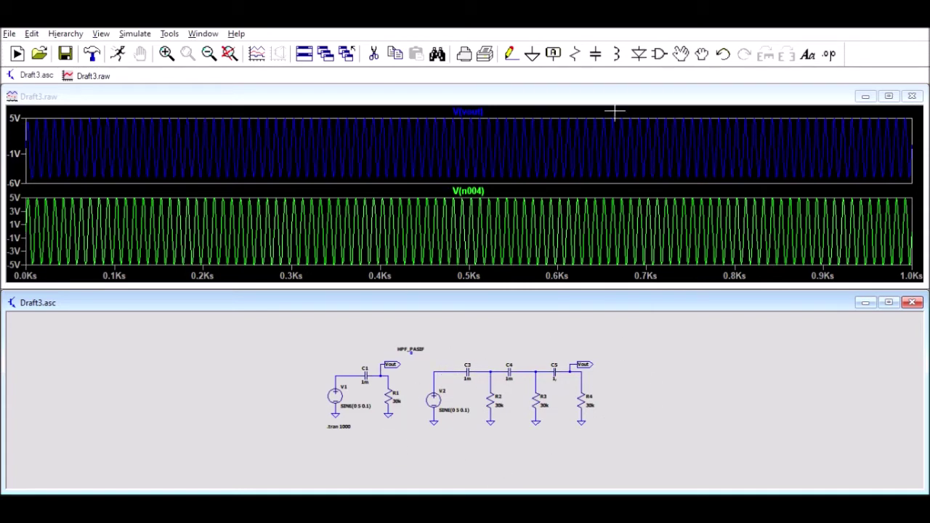
- Undo the added Vout pane and replace the remaining V(n004) trace with the voltage between V2 and C3
left_click(711, 85)
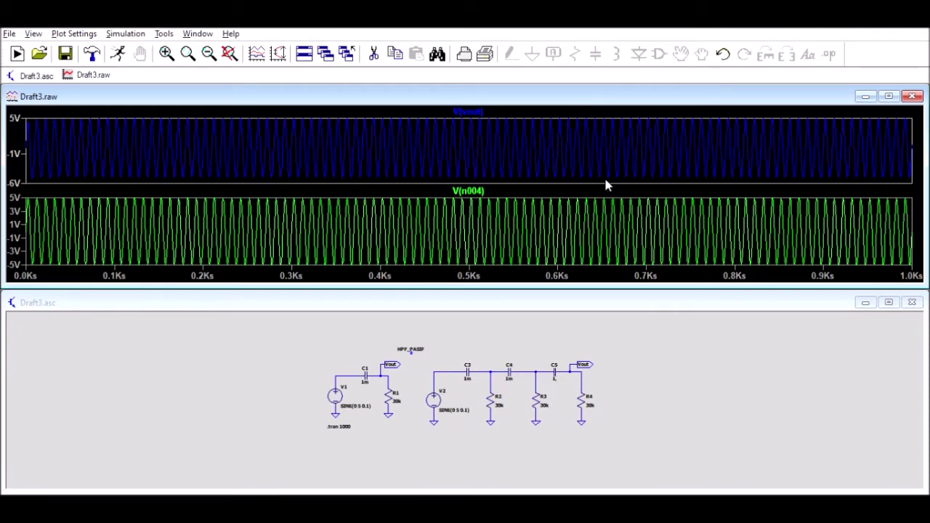
key("ctrl+z")
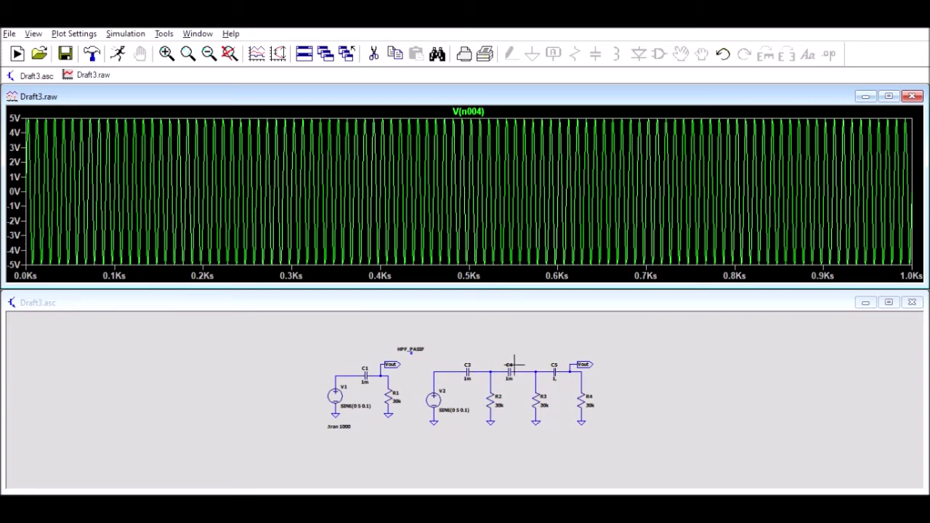
left_click(437, 378)
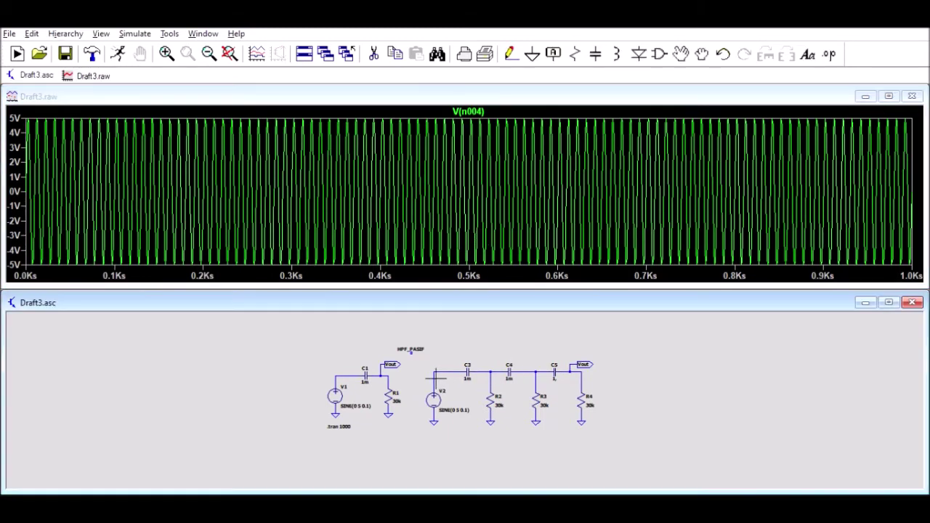
left_click_drag(437, 378, 448, 377)
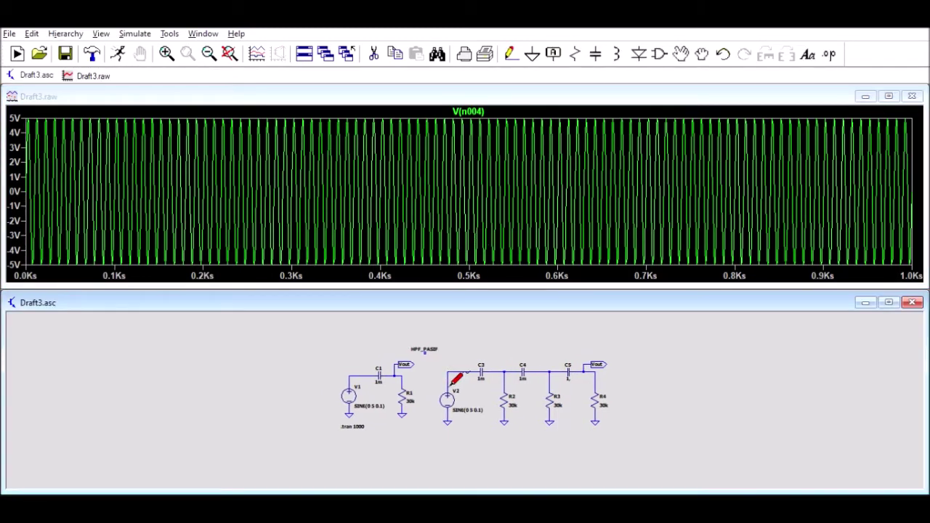
left_click(449, 379)
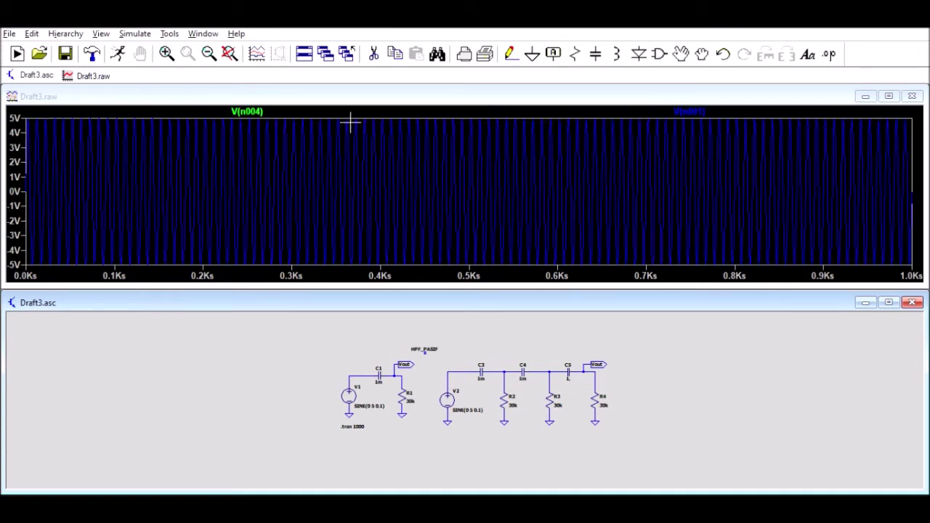
left_click(259, 109)
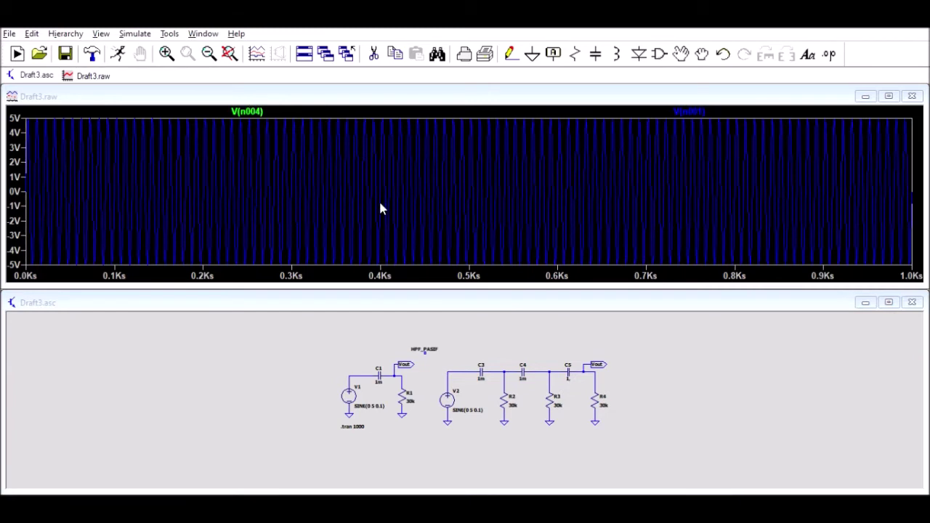
left_click(438, 300)
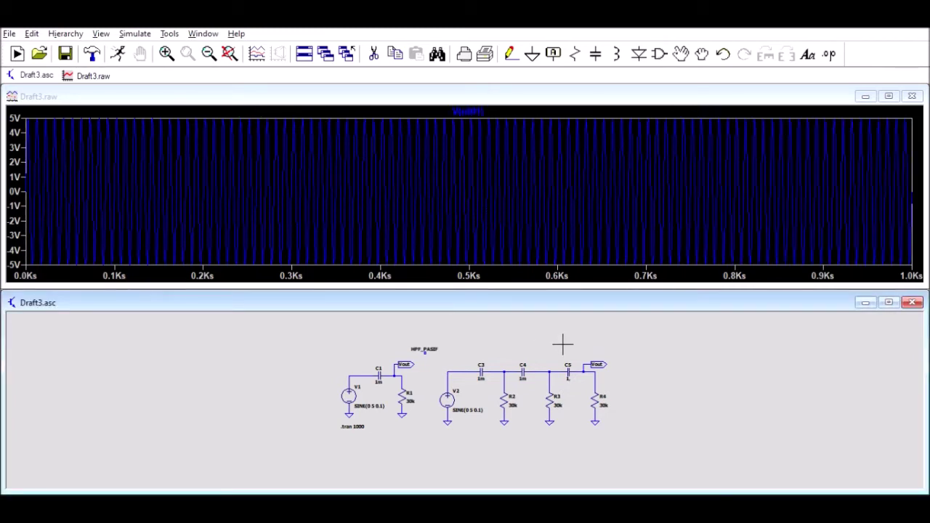
- Add a second plot pane and plot the three-stage filter's Vout at R4 in it
left_click(469, 123)
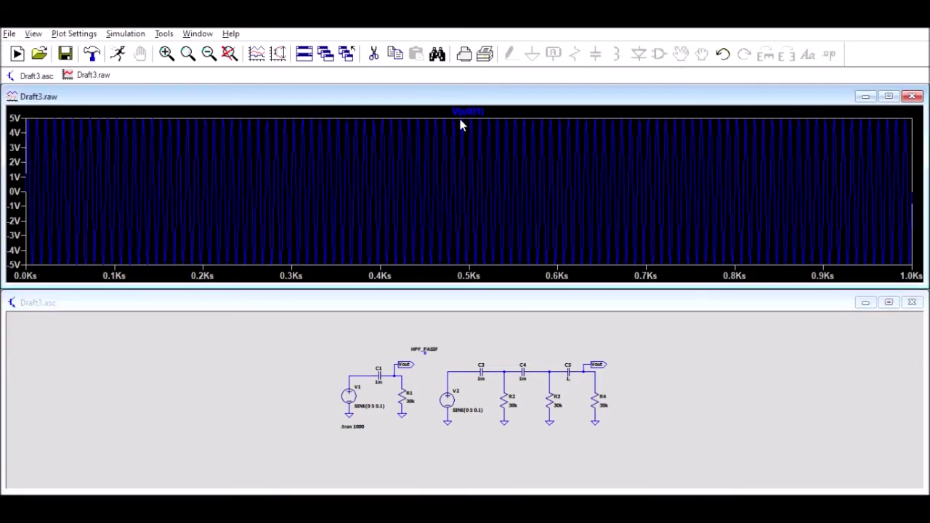
left_click(488, 210)
left_click(484, 147)
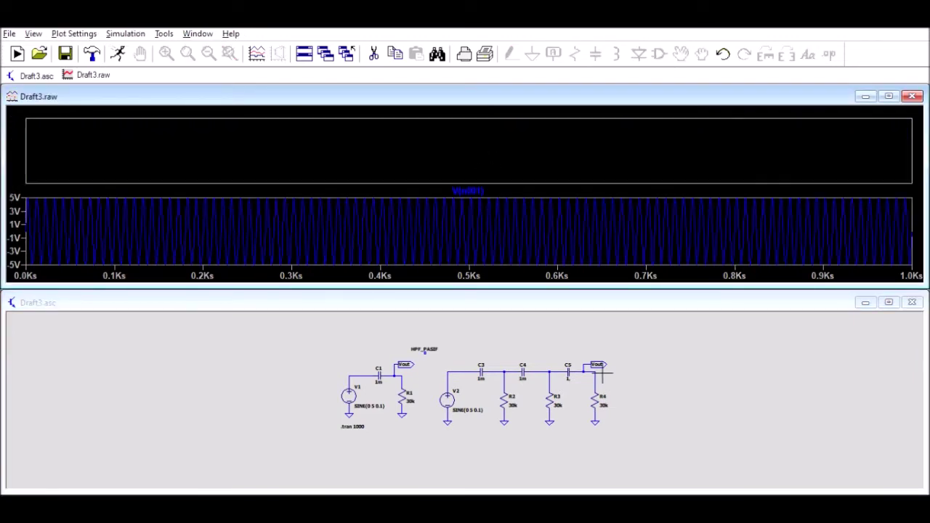
left_click(625, 369)
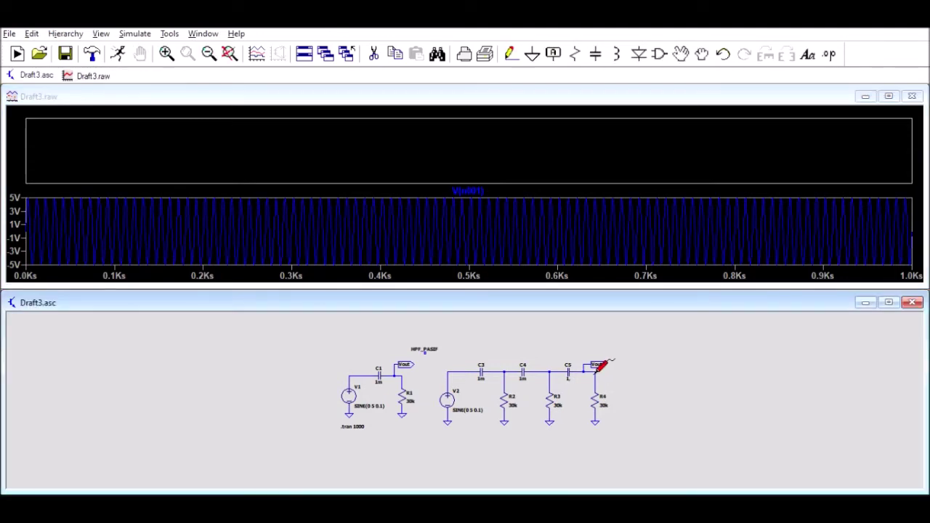
left_click(602, 365)
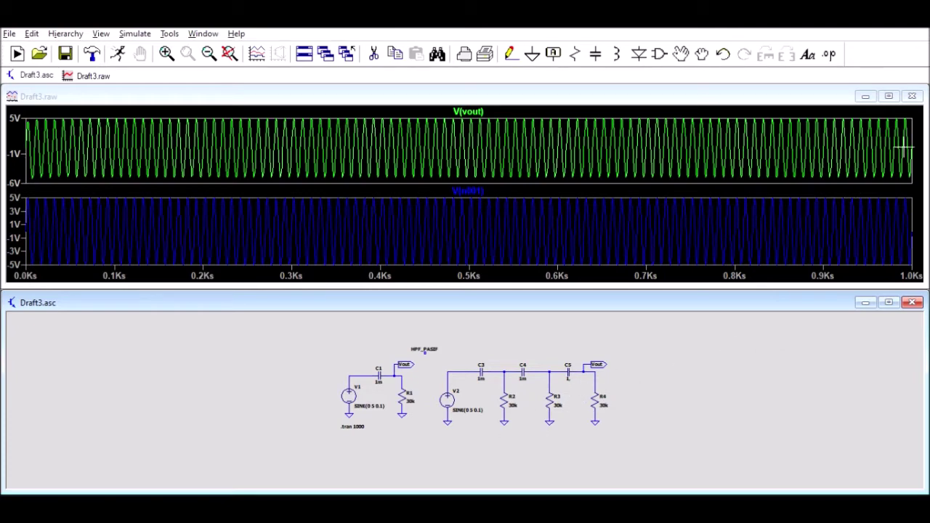
- Close the waveform plot and set the sine frequency of both V1 and V2 to 0.001 Hz
left_click(911, 96)
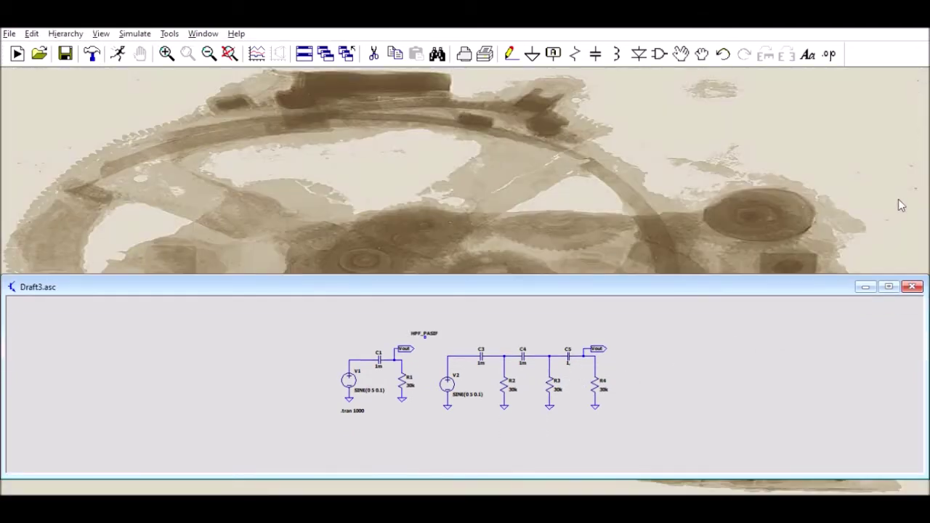
left_click(888, 286)
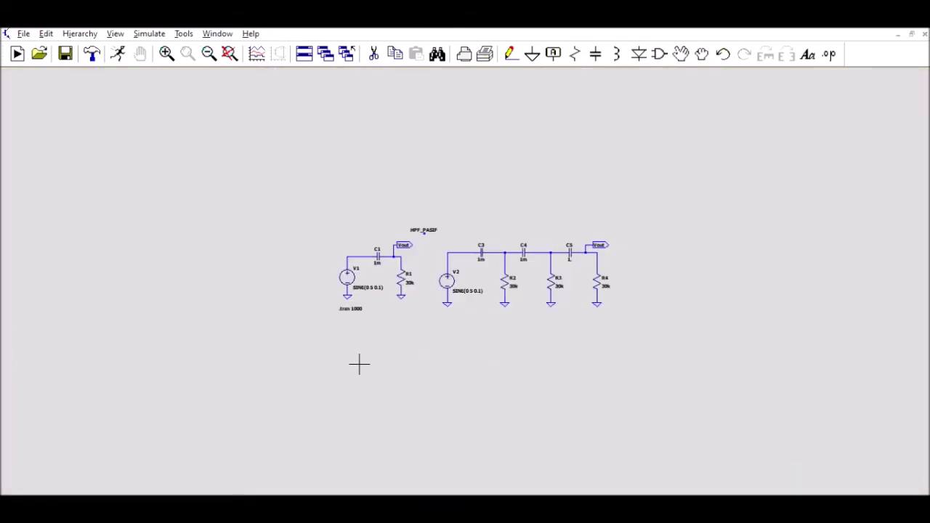
scroll(434, 293, "down", 3)
scroll(434, 292, "up", 5)
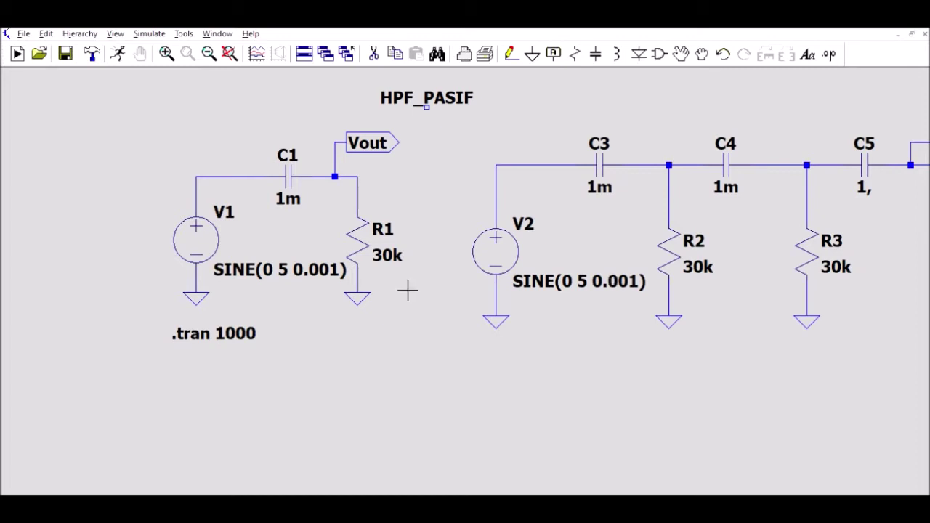
- Run the simulation and plot the V1–C1 node voltage and the first filter's Vout in separate panes
left_click_drag(475, 357, 391, 407)
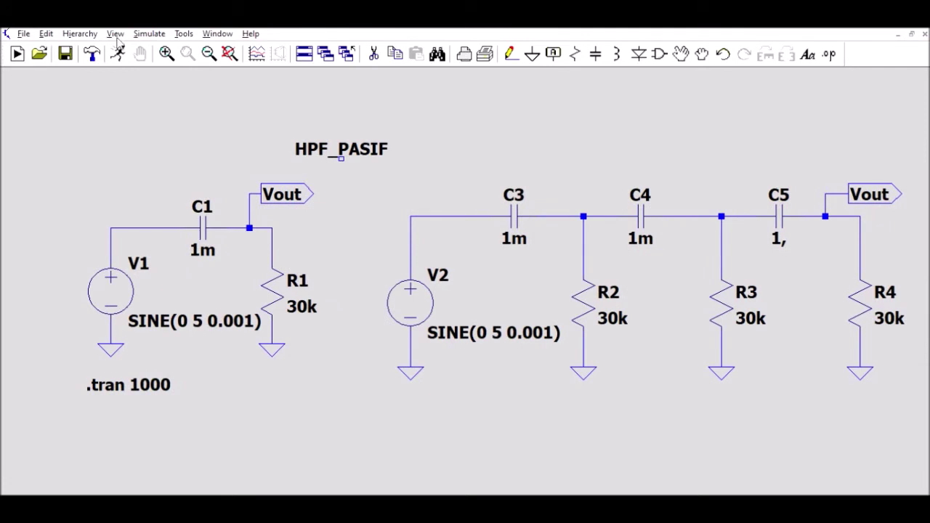
left_click(117, 50)
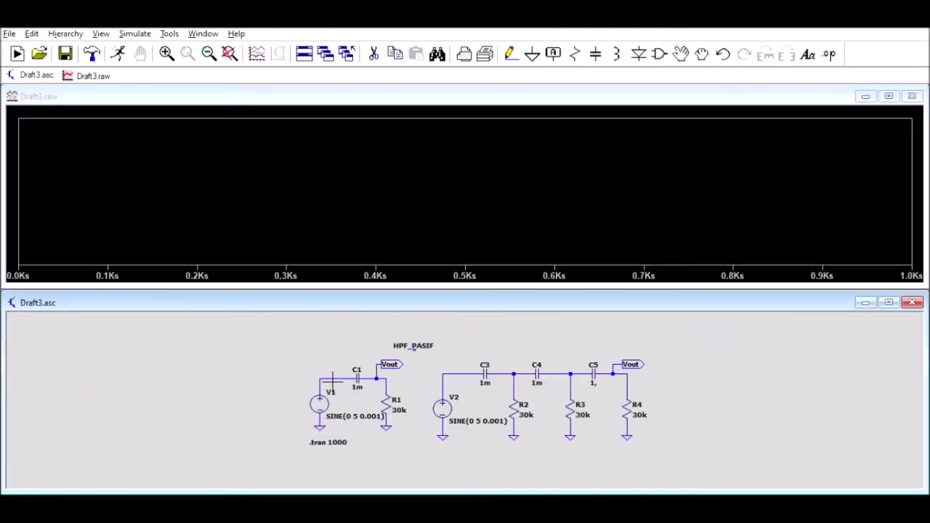
left_click(321, 380)
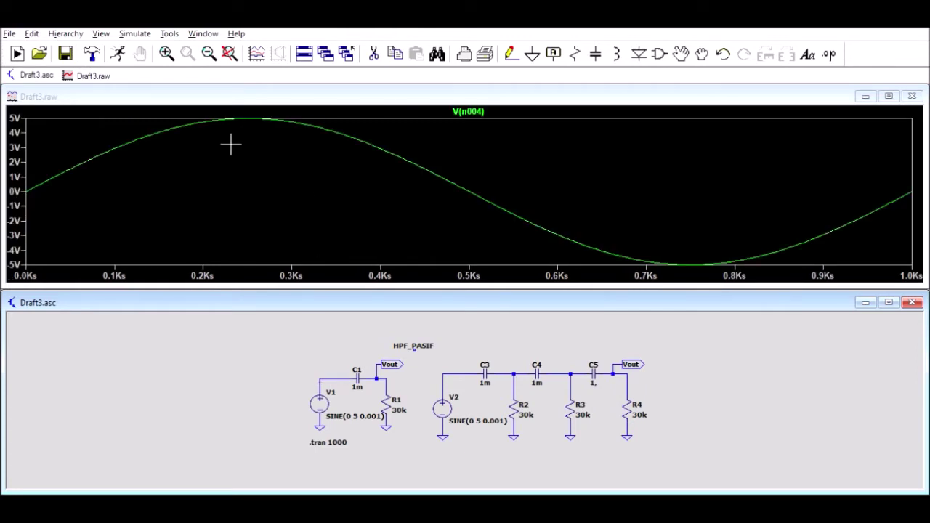
left_click(262, 218)
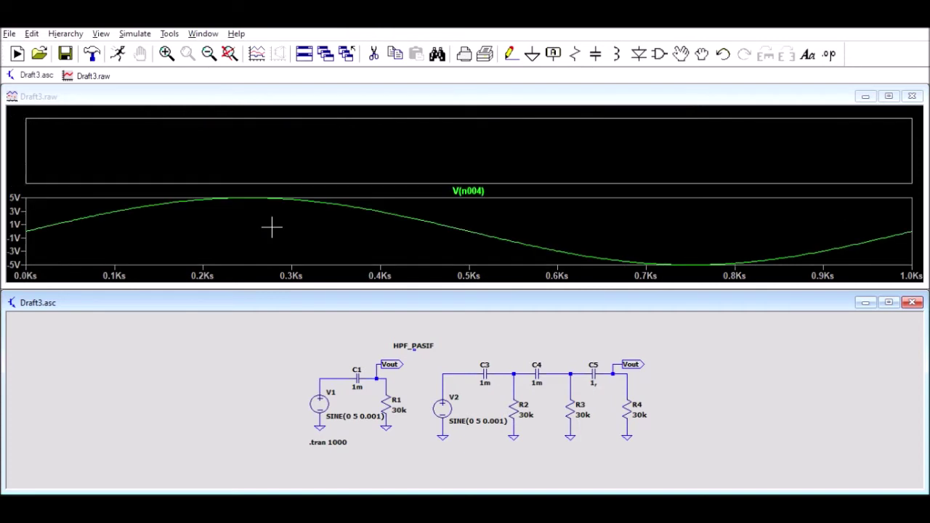
left_click(390, 377)
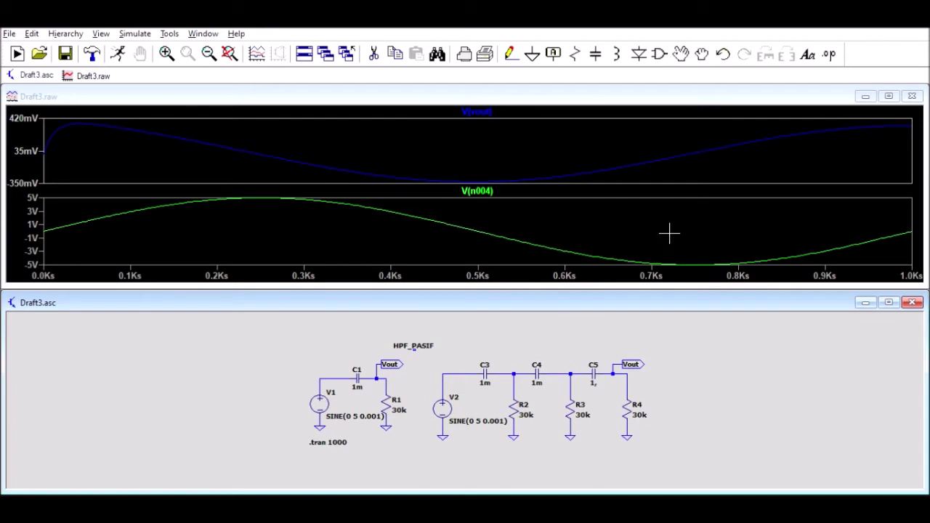
- Rerun the simulation in a fresh plot and show the V2–C3 node voltage and the three-stage filter's Vout in separate panes
left_click(913, 95)
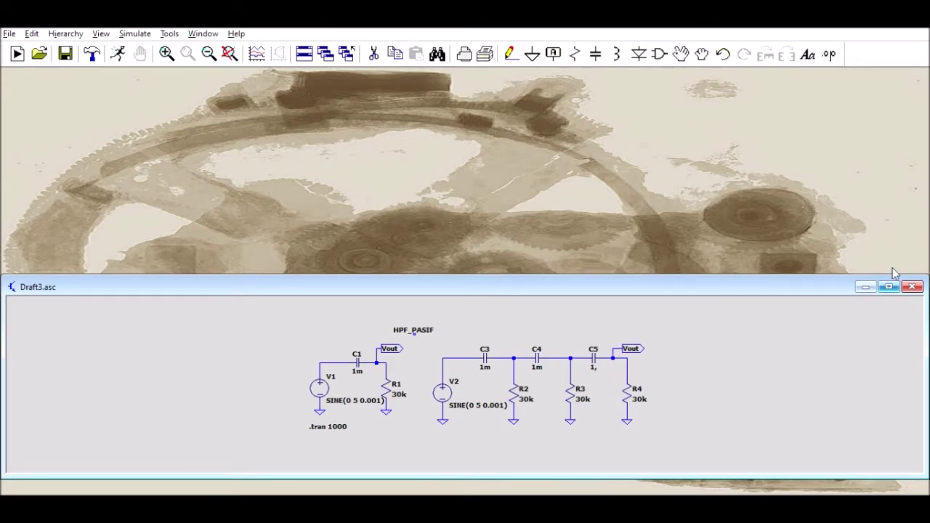
left_click(889, 287)
left_click(116, 52)
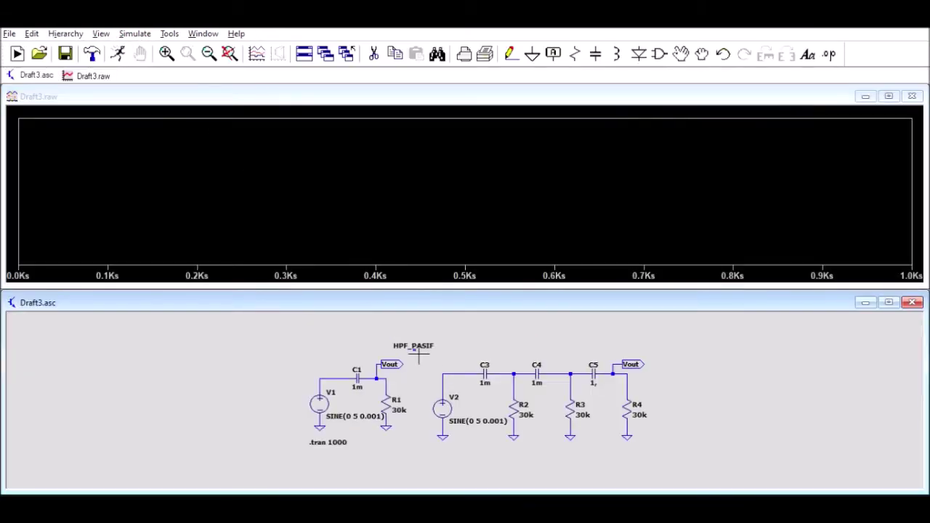
left_click(443, 385)
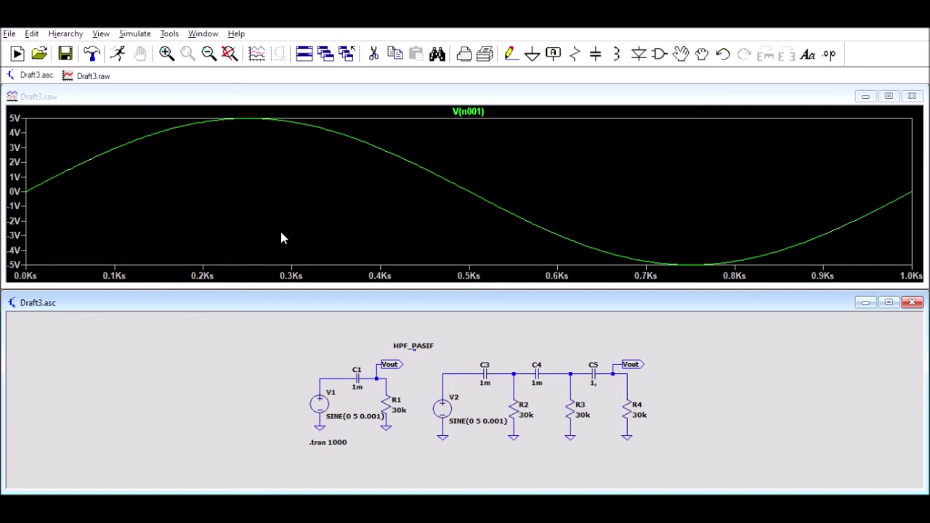
left_click(378, 157)
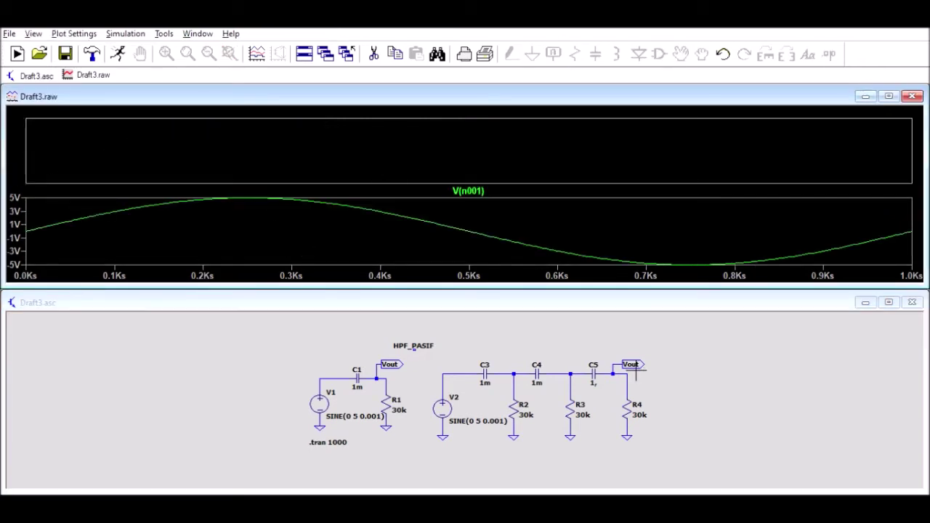
left_click(683, 378)
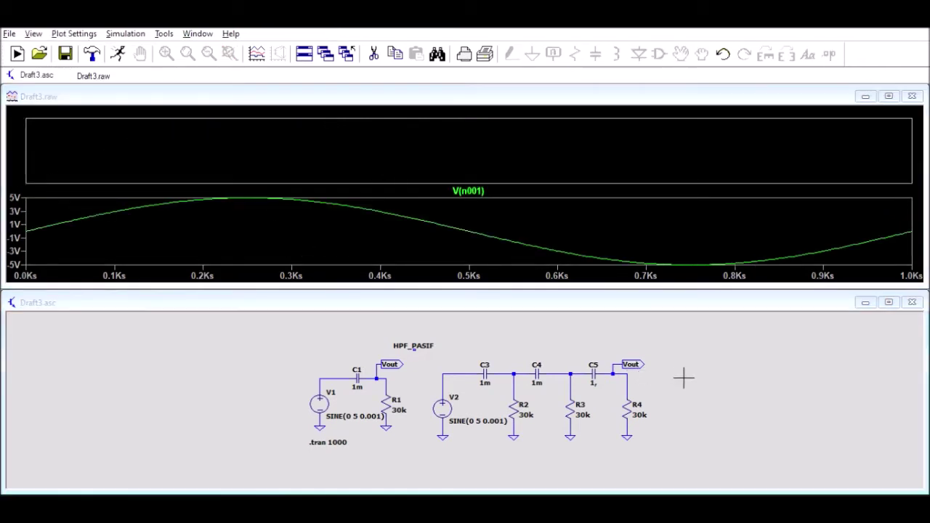
left_click(626, 367)
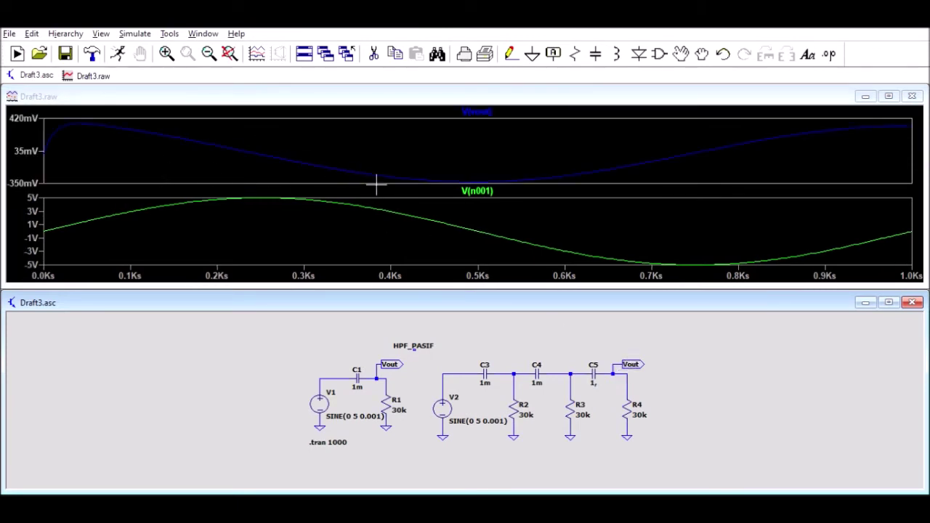
- Close the waveform plot and maximize the HPF_PASIF schematic
left_click(912, 95)
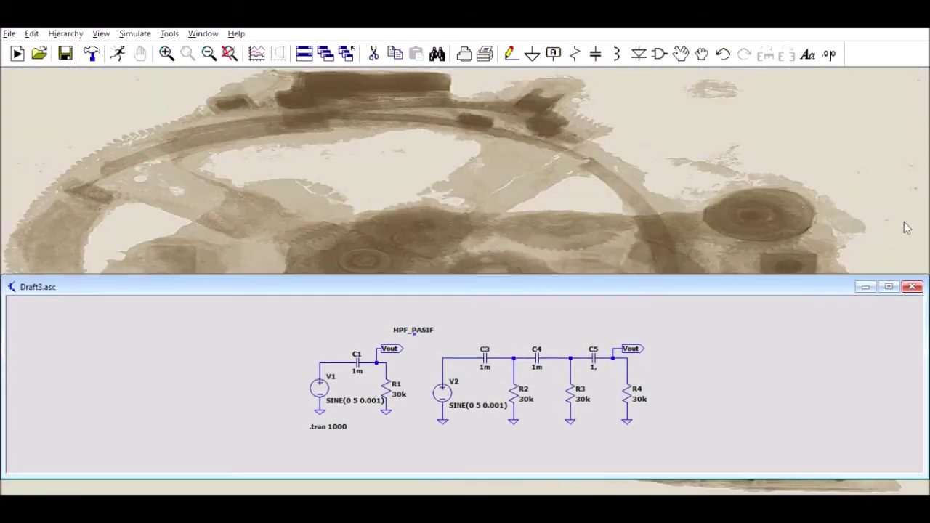
left_click(895, 286)
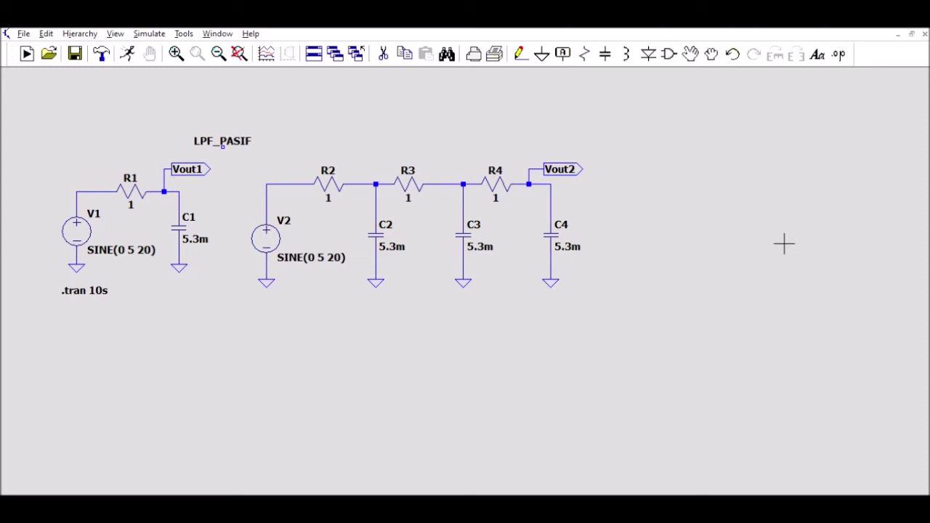
- Simulate the LPF_PASIF circuit and plot the V1–R1 node voltage and Vout1 in separate panes
left_click_drag(784, 244, 860, 246)
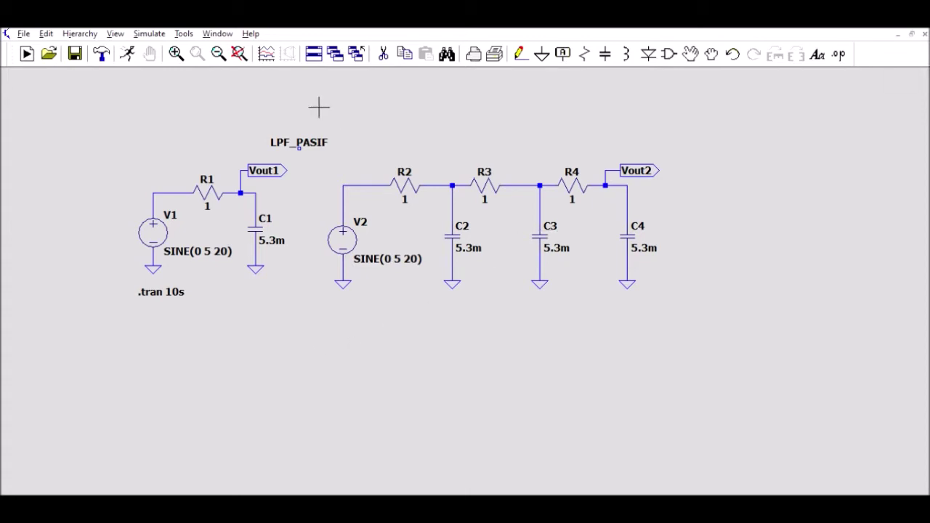
left_click(127, 54)
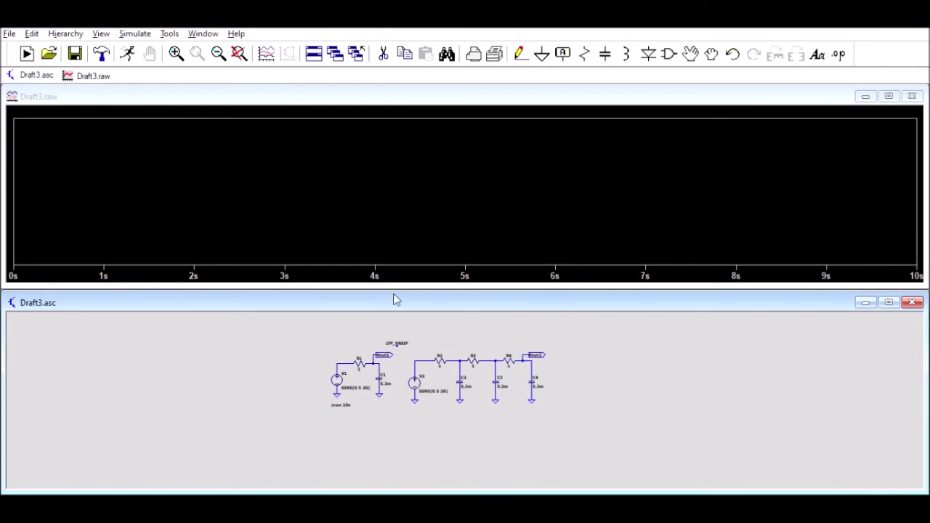
left_click(339, 366)
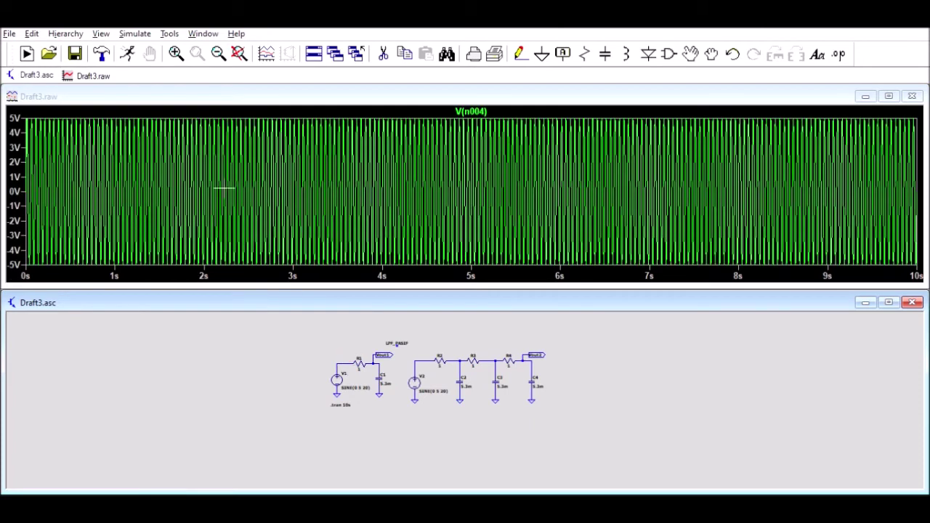
left_click(173, 230)
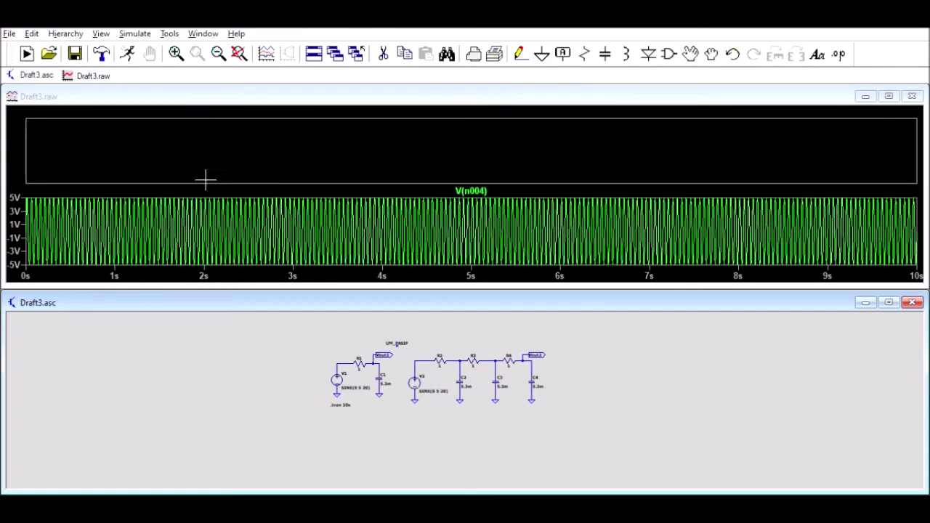
left_click(214, 145)
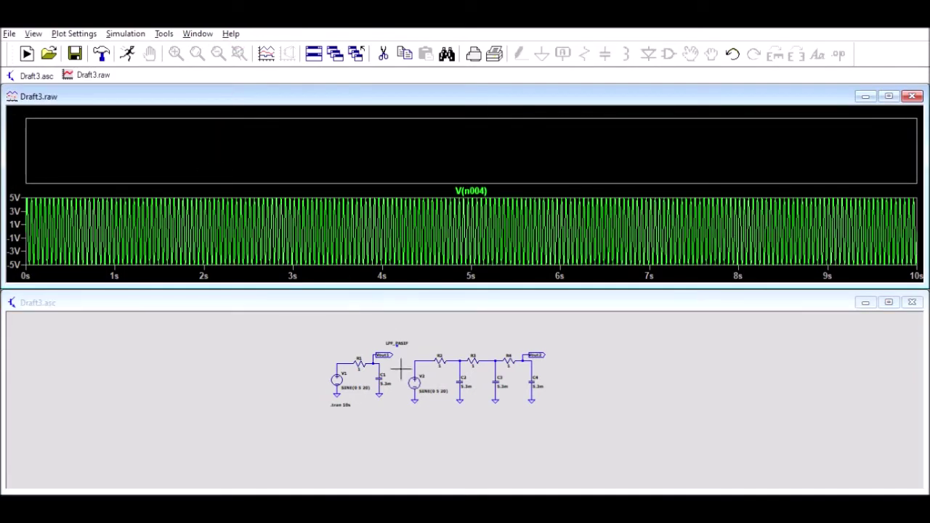
left_click(448, 343)
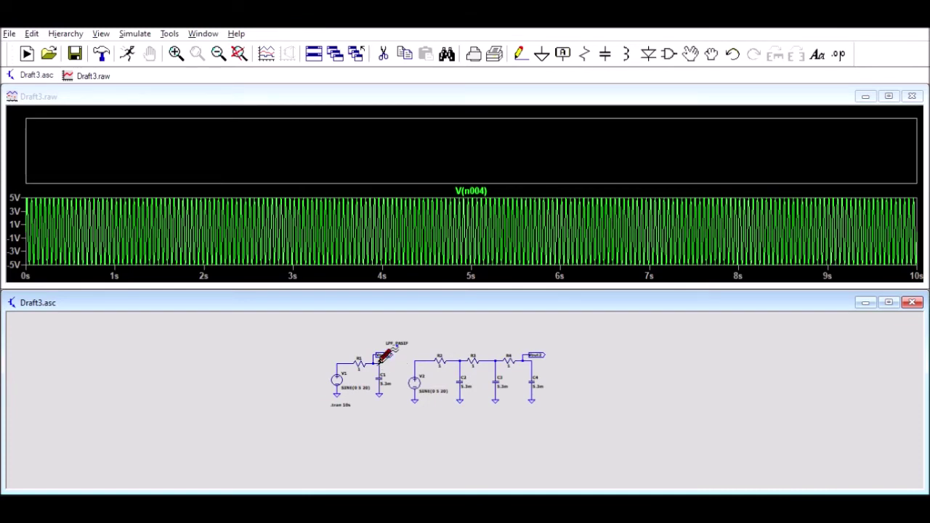
left_click(382, 359)
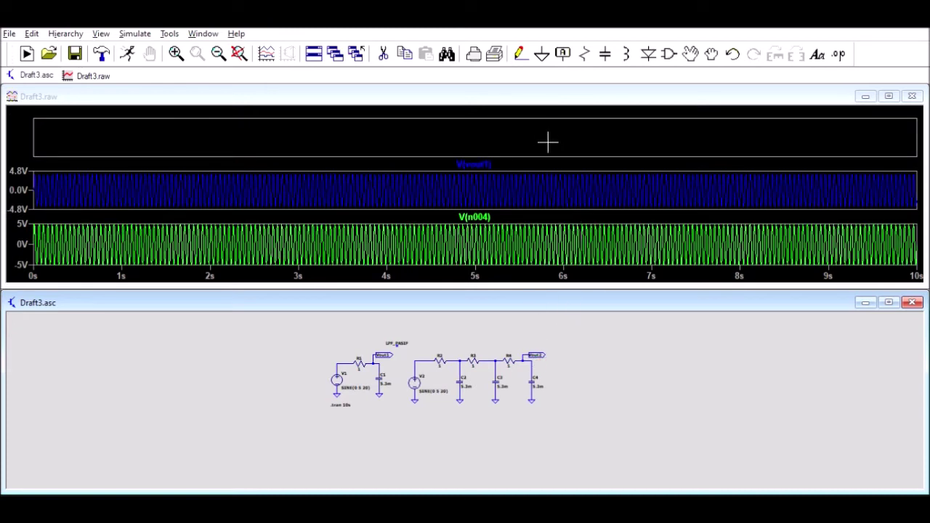
- Plot Vout2 in a third pane and zoom the waveforms in to about the first 1.4 s
left_click(546, 136)
mouse_move(606, 373)
left_mouse_down()
mouse_move(542, 355)
mouse_move(581, 383)
left_mouse_up()
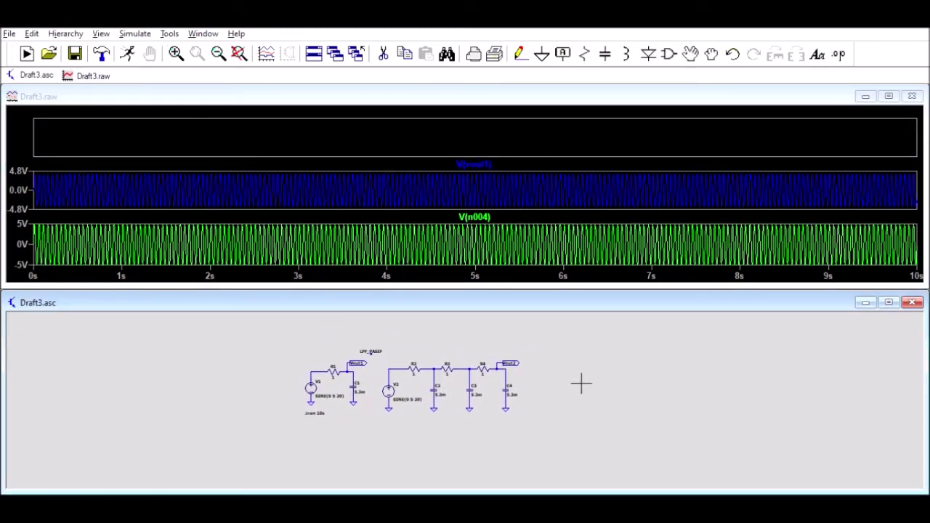
left_click(507, 366)
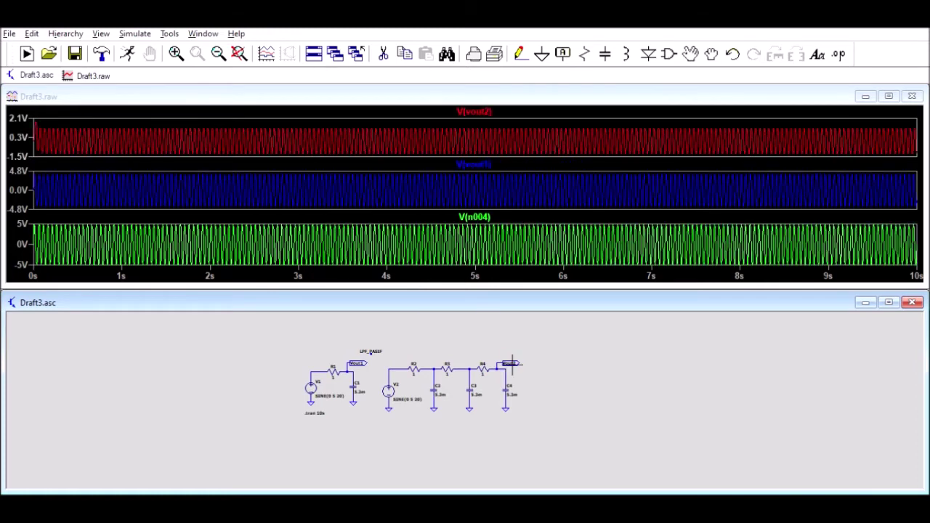
left_click(48, 125)
left_click_drag(37, 125, 164, 244)
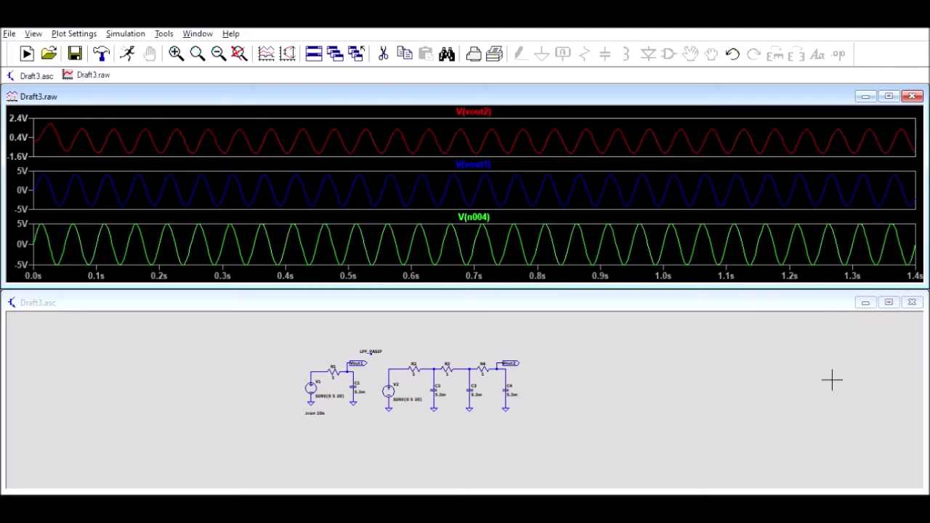
- Set the sine frequency of both V1 and V2 in the low-pass schematic to 10 Hz and rerun the simulation
left_click(888, 302)
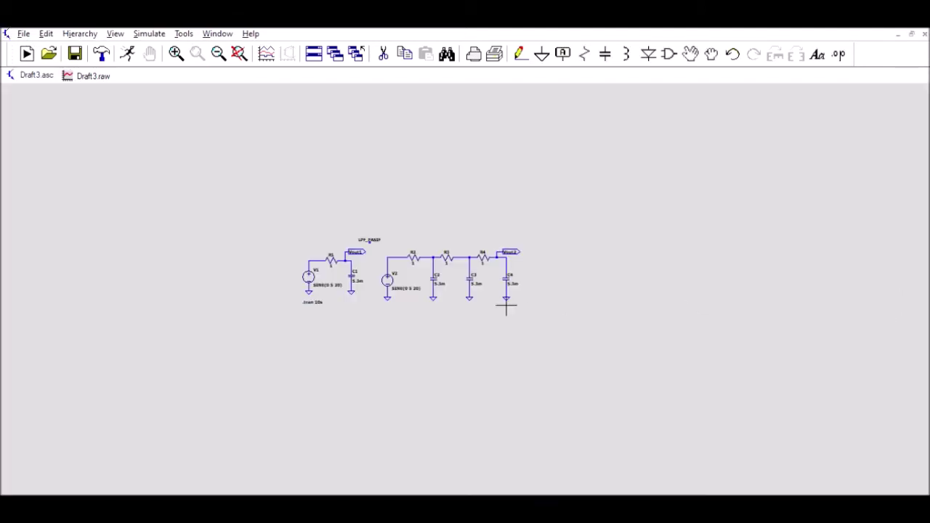
scroll(378, 301, "down", 1)
scroll(378, 301, "up", 2)
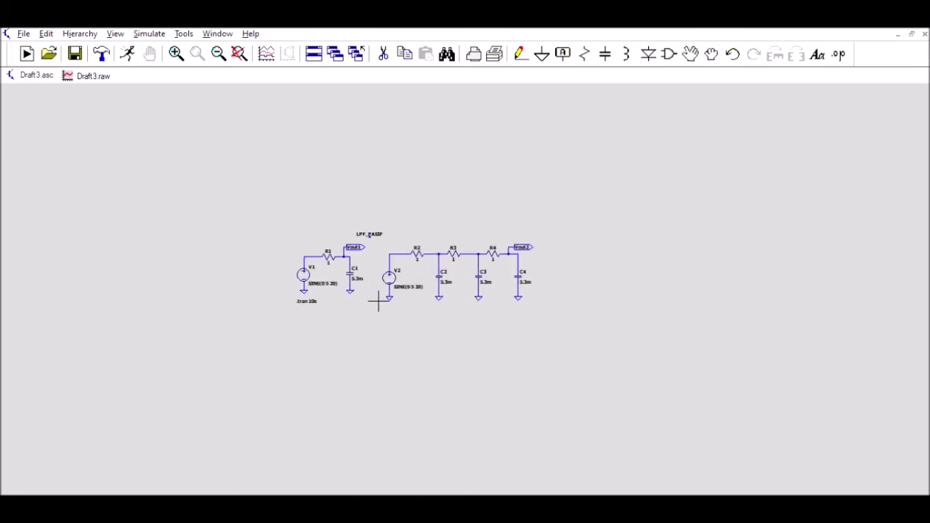
scroll(378, 301, "up", 2)
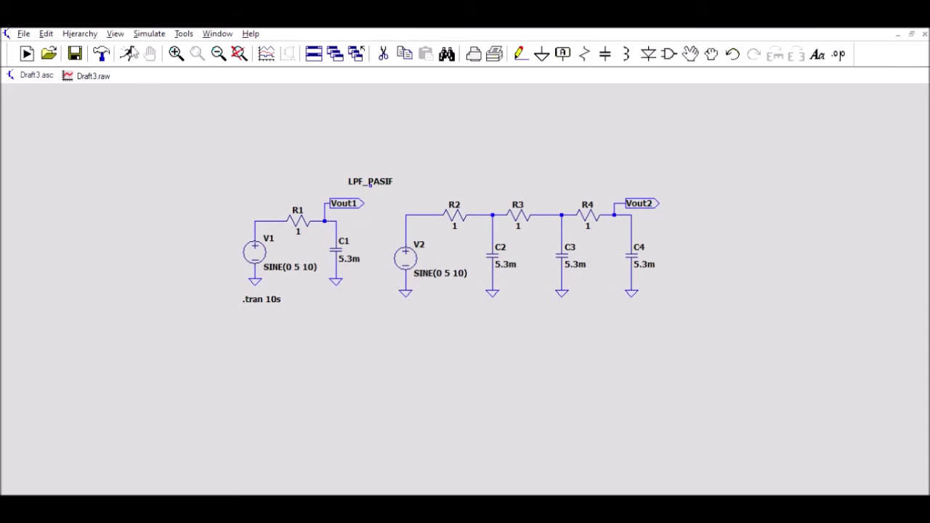
left_click(130, 53)
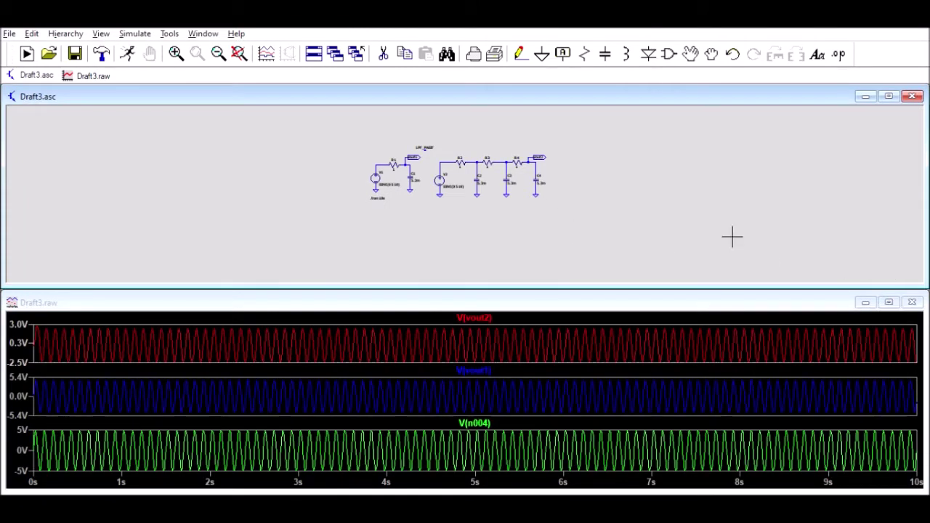
- Replace the old waveform plot with a new simulation run showing the V1–R1 node voltage and Vout1 in separate panes
left_click(532, 290)
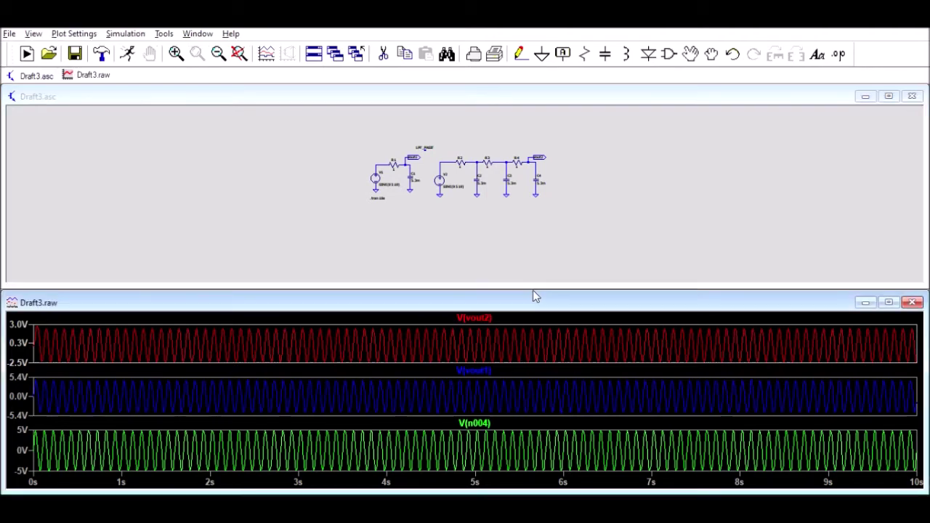
left_click(911, 302)
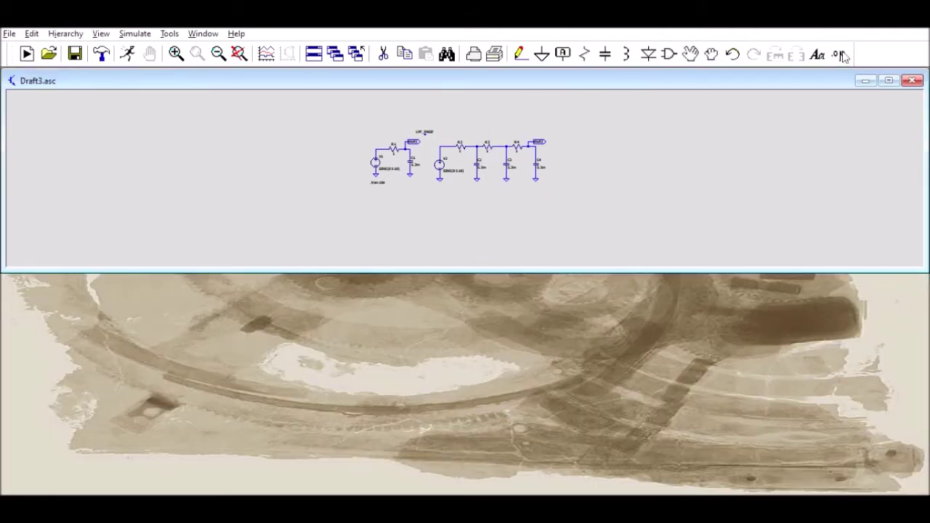
left_click(888, 80)
left_click(27, 54)
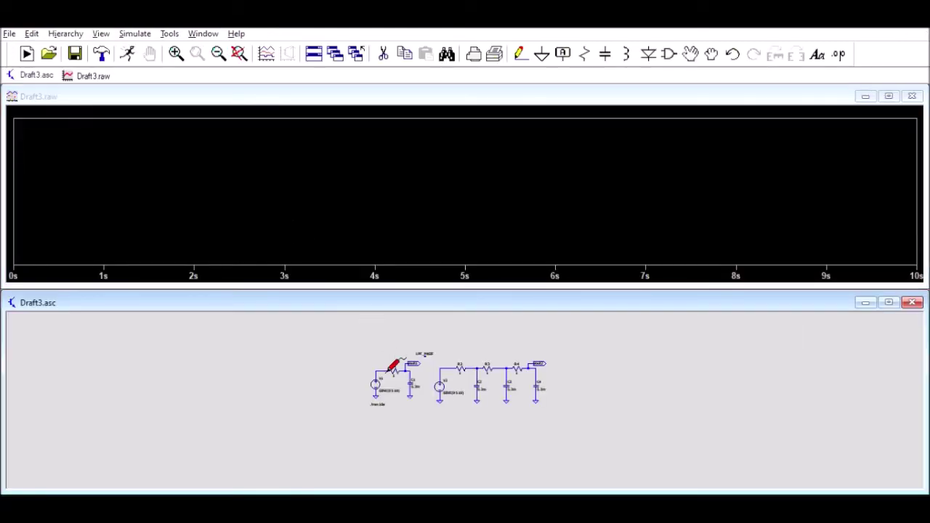
left_click(378, 372)
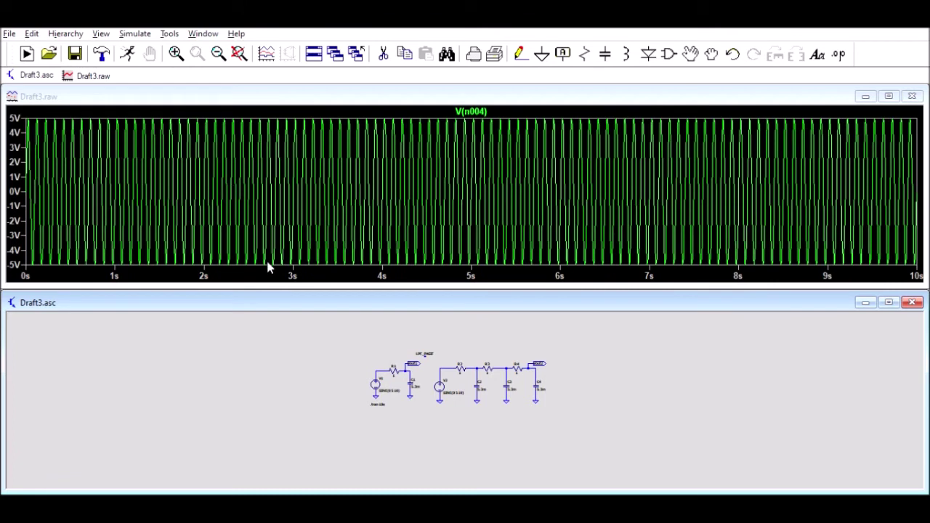
left_click(411, 367)
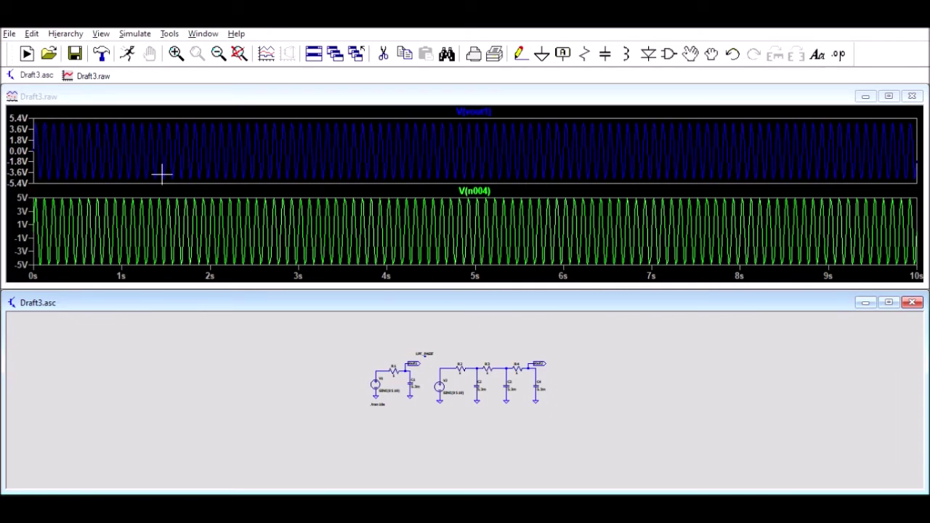
- Zoom the waveforms in to about the first 330 ms and add a third plot pane for Vout2
left_click(45, 117)
left_click_drag(46, 119, 68, 146)
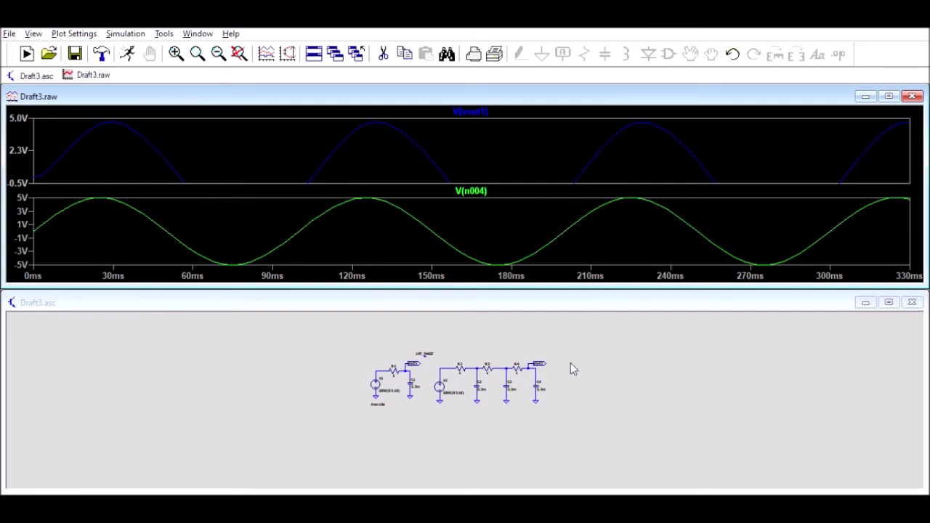
left_click_drag(570, 364, 548, 333)
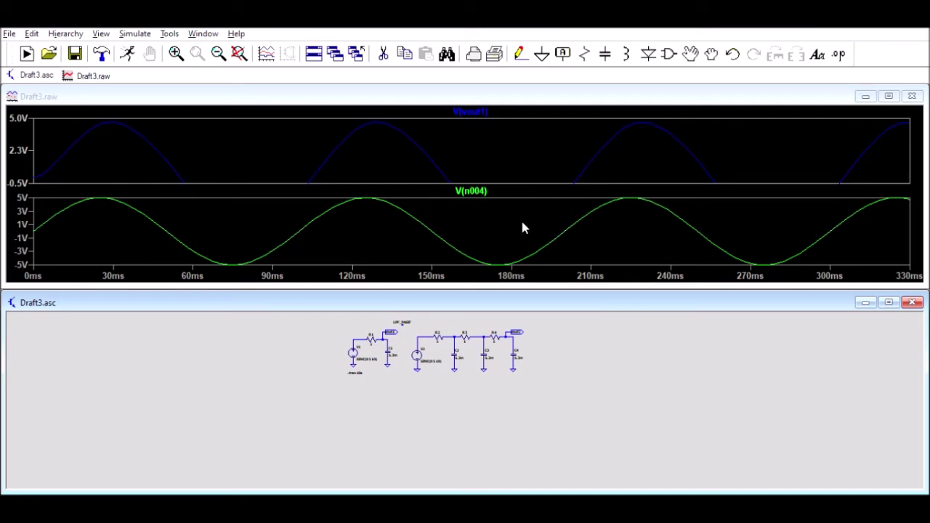
left_click(461, 124)
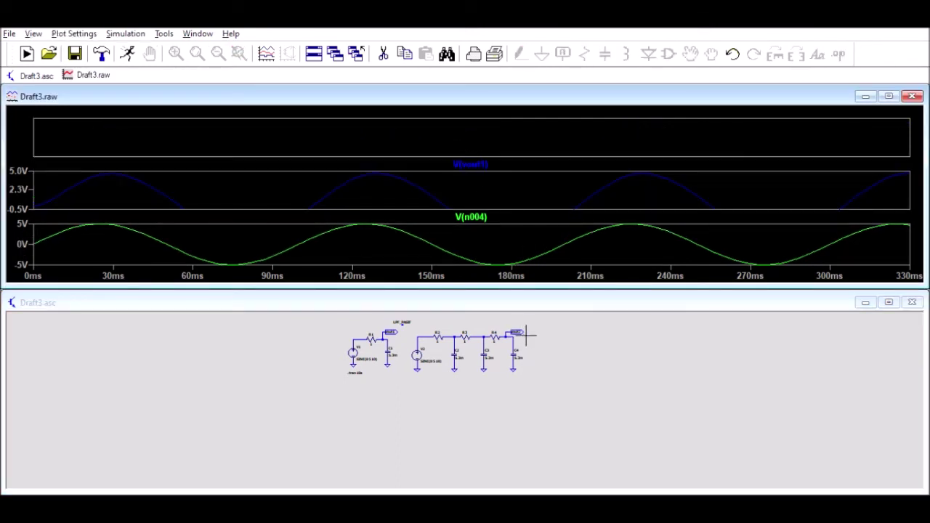
left_click(564, 338)
left_click_drag(564, 338, 525, 332)
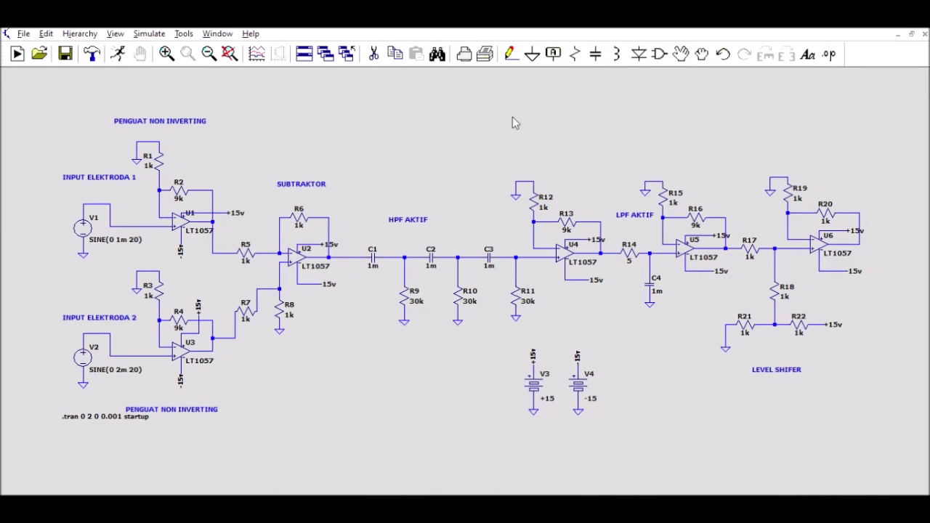
- Run the 2 s transient simulation of the complete circuit with non-inverting amplifiers, subtractor, active filters and level shifter
left_click_drag(614, 169, 550, 166)
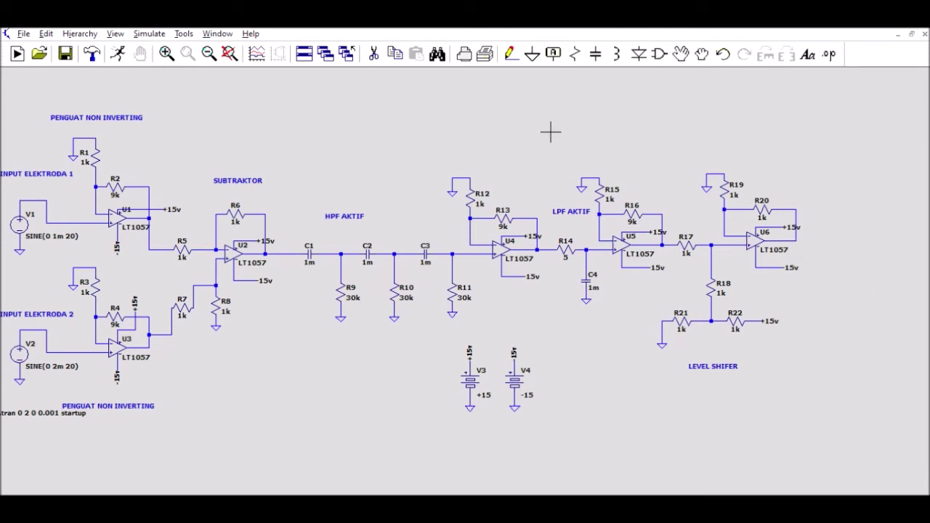
left_click_drag(551, 132, 624, 141)
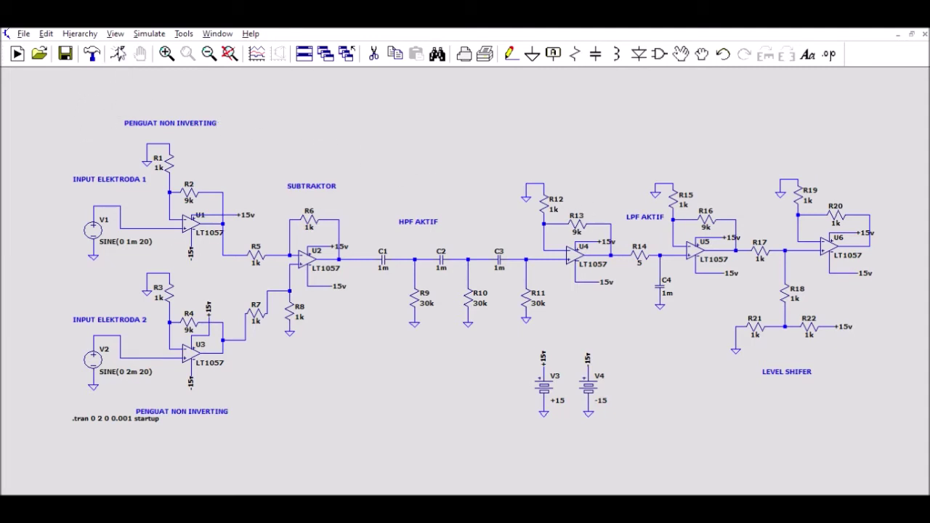
left_click(119, 54)
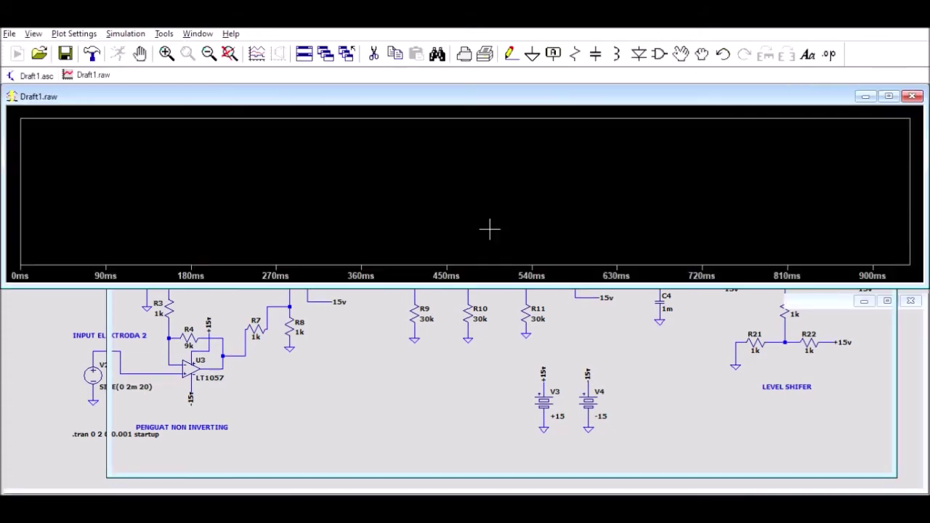
left_click(426, 345)
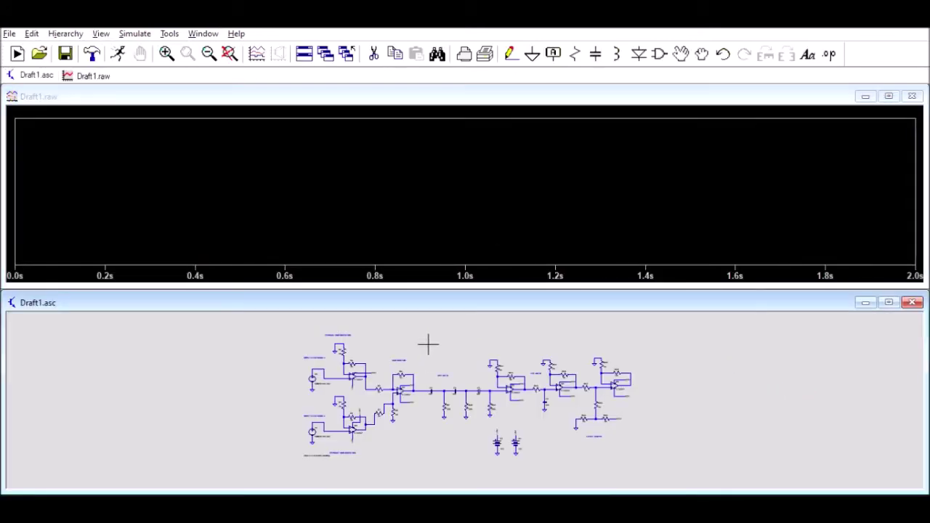
- Plot the electrode 1 input voltage at the wire between source V1 and op-amp U1
scroll(217, 390, "down", 1)
scroll(217, 390, "up", 2)
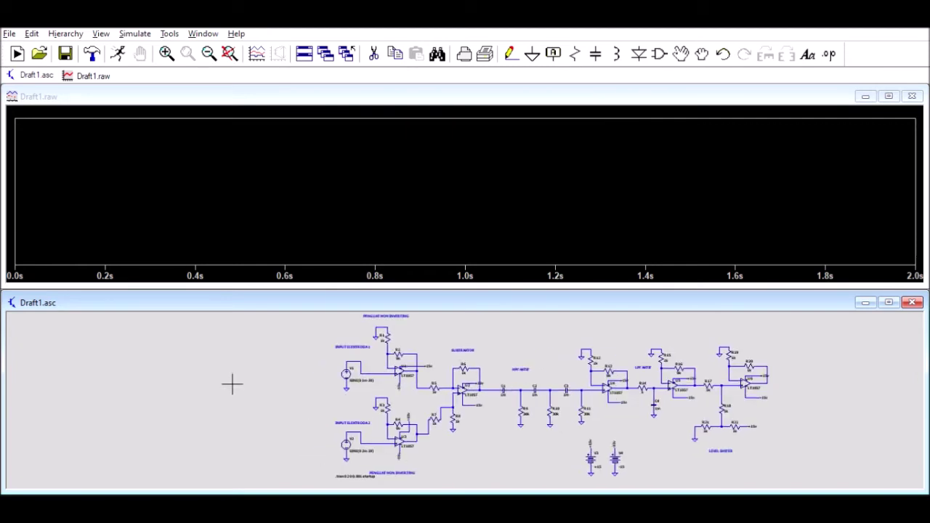
left_click_drag(258, 371, 222, 375)
scroll(217, 395, "up", 1)
scroll(223, 376, "up", 1)
left_click_drag(282, 359, 220, 375)
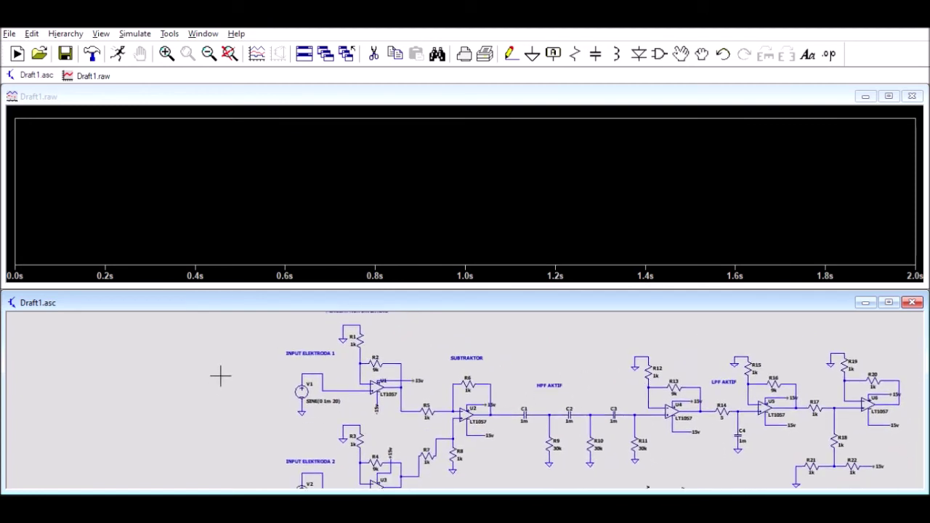
scroll(221, 375, "down", 1)
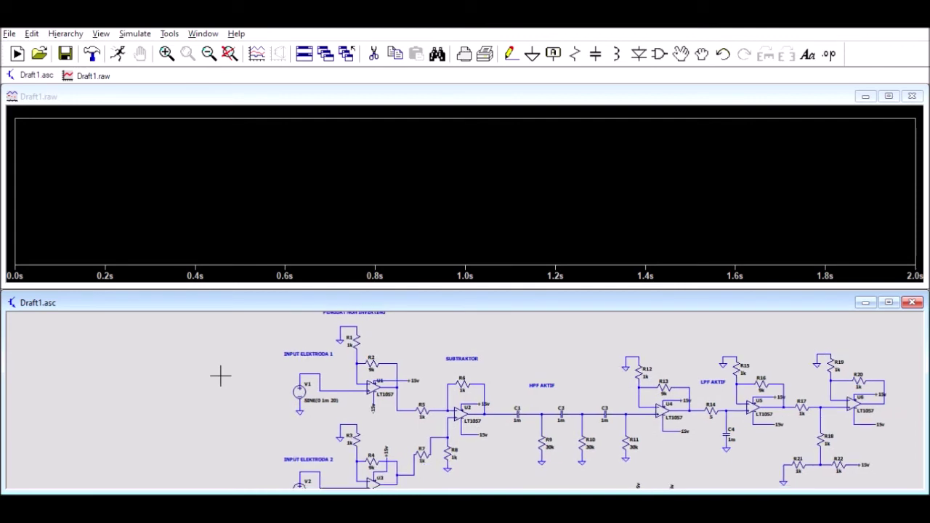
left_click_drag(272, 357, 270, 376)
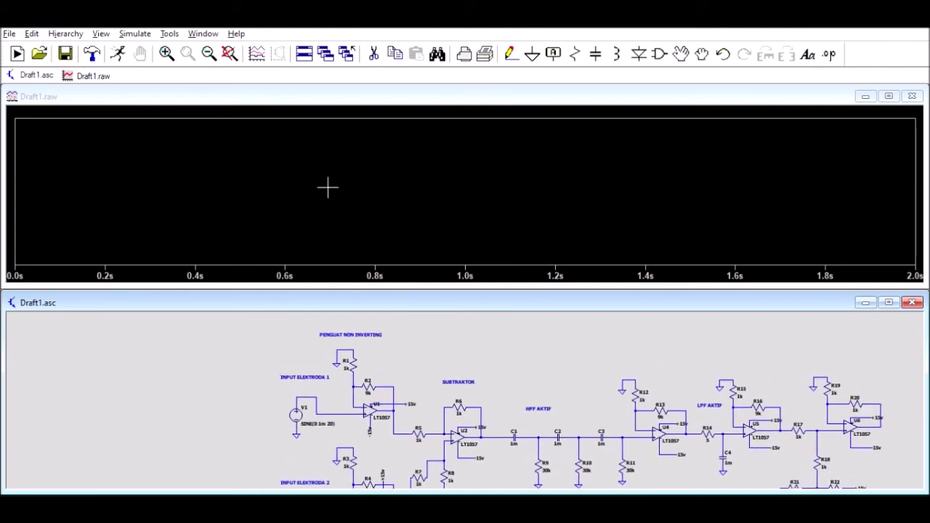
left_click(310, 396)
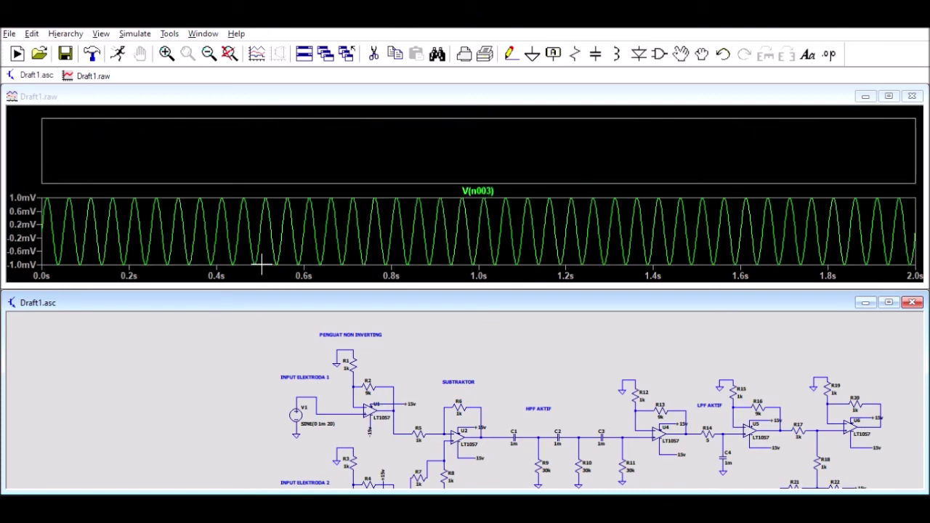
- Plot the electrode 2 input voltage from source V2 in a separate pane above the electrode 1 waveform
left_click_drag(252, 378, 254, 332)
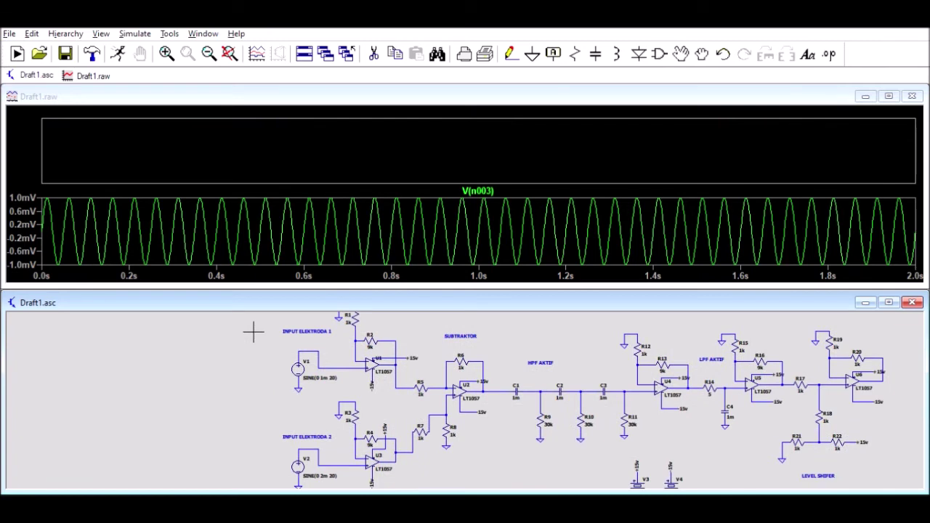
left_click_drag(222, 402, 218, 363)
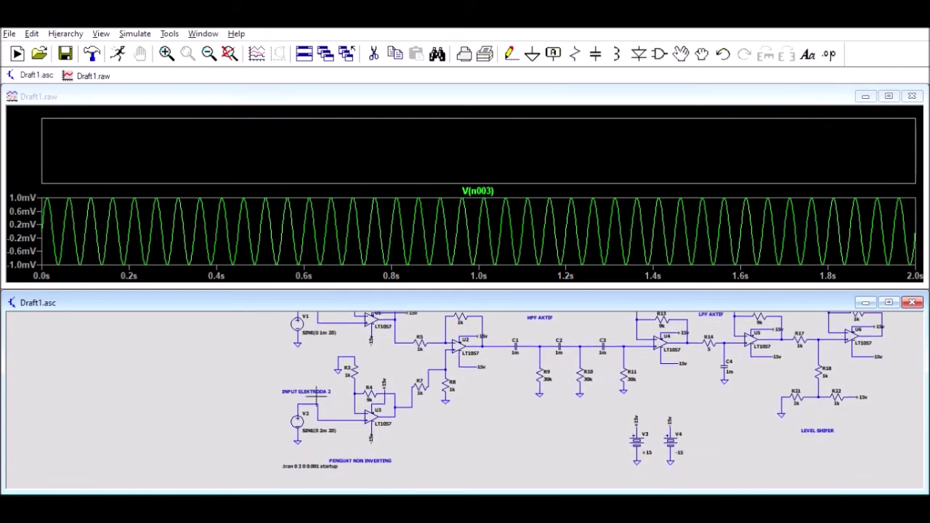
left_click(282, 157)
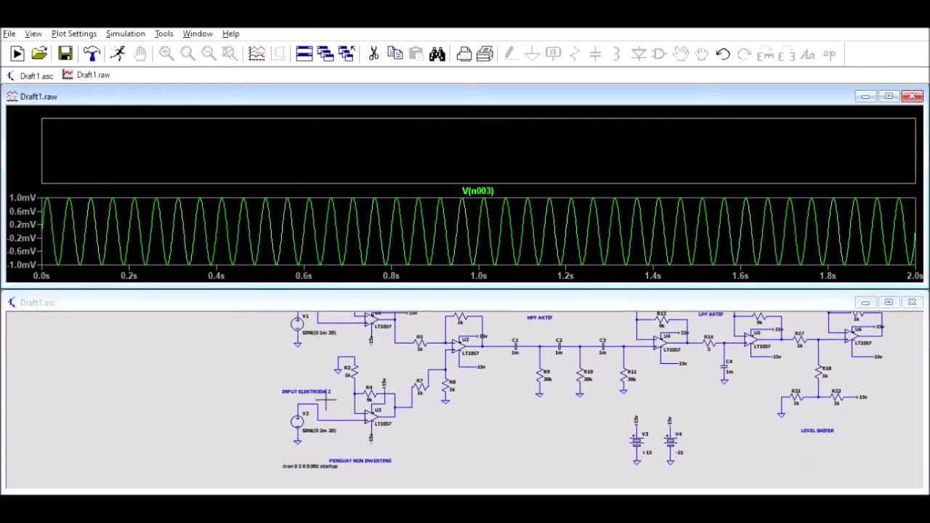
left_click(273, 405)
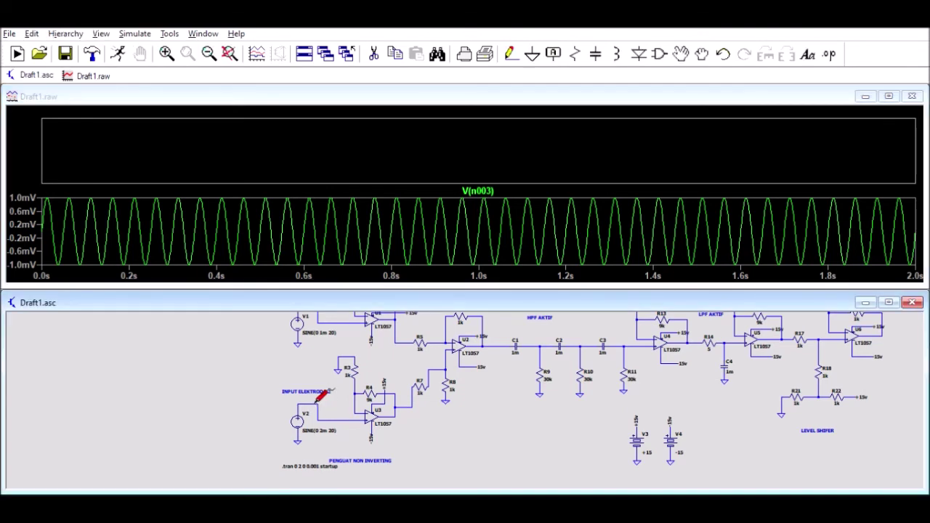
left_click(319, 400)
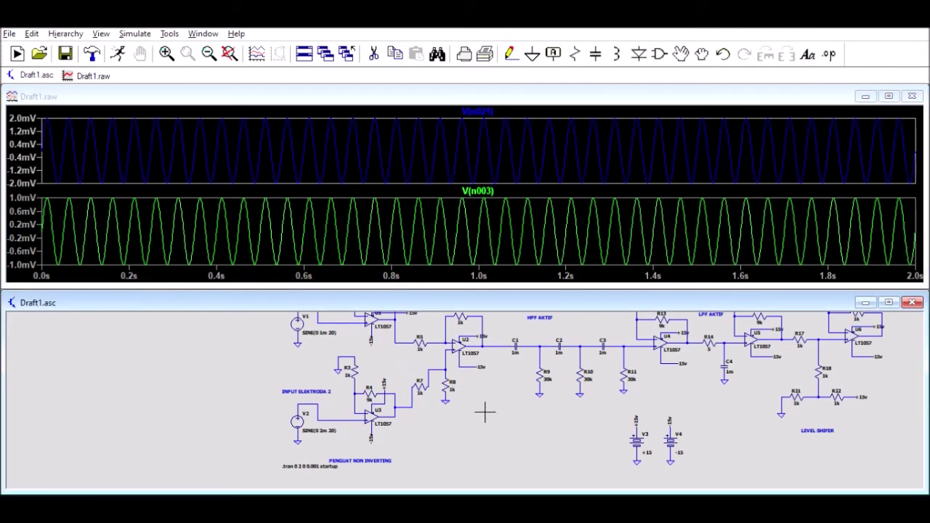
- Add a third pane with the output voltage of non-inverting amplifier U1 and zoom the waveforms to about the first 70 ms
left_click_drag(485, 412, 416, 461)
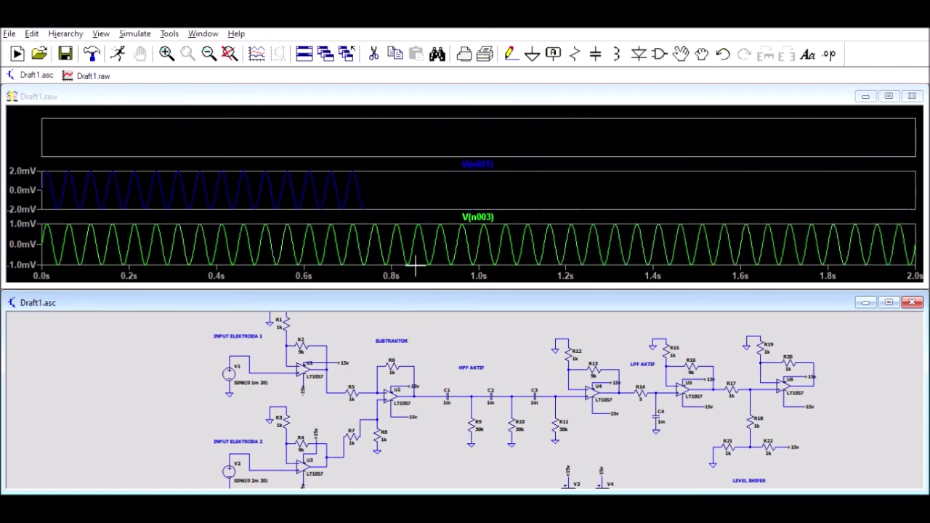
left_click(343, 131)
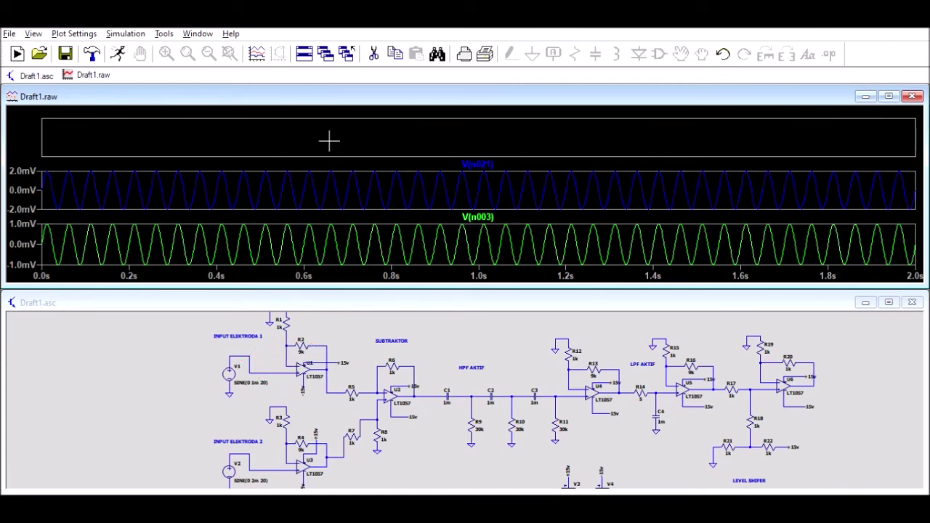
left_click(356, 333)
mouse_move(357, 336)
left_mouse_down()
mouse_move(338, 351)
mouse_move(345, 337)
left_mouse_up()
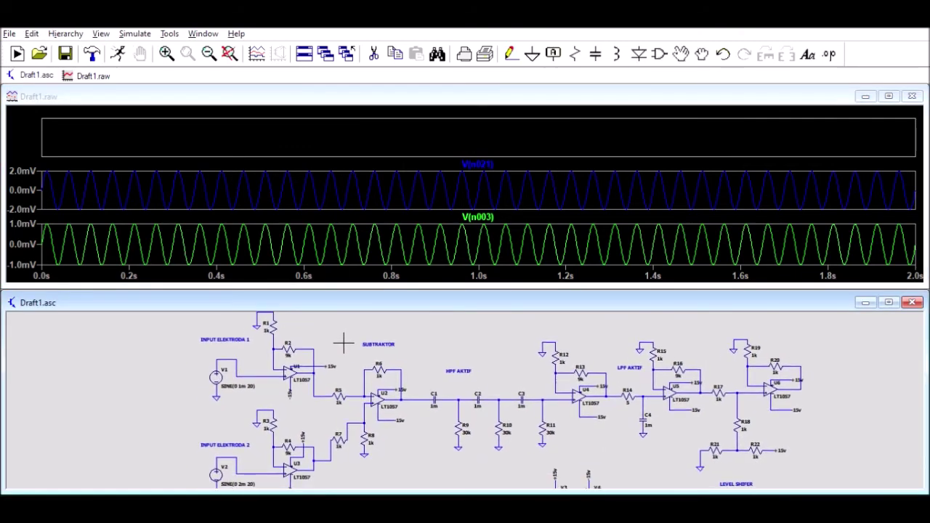
left_click(315, 369)
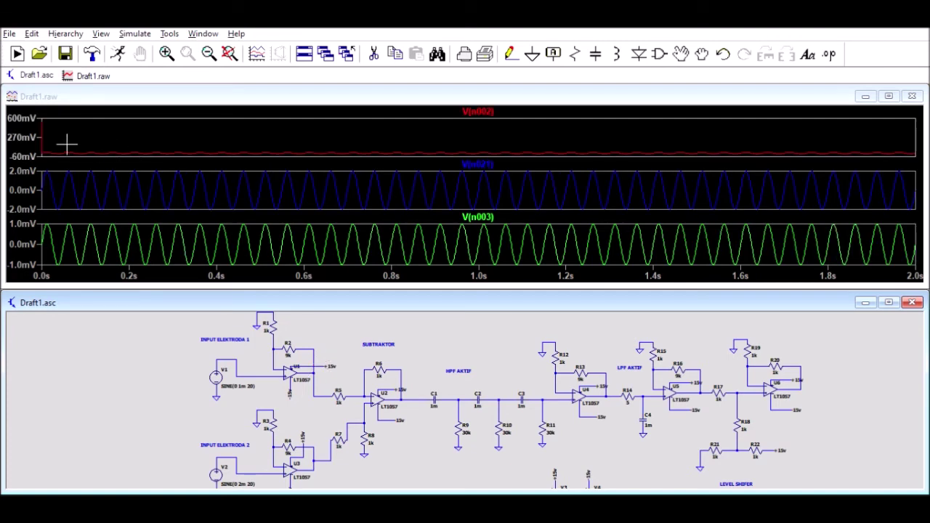
left_click_drag(51, 138, 80, 156)
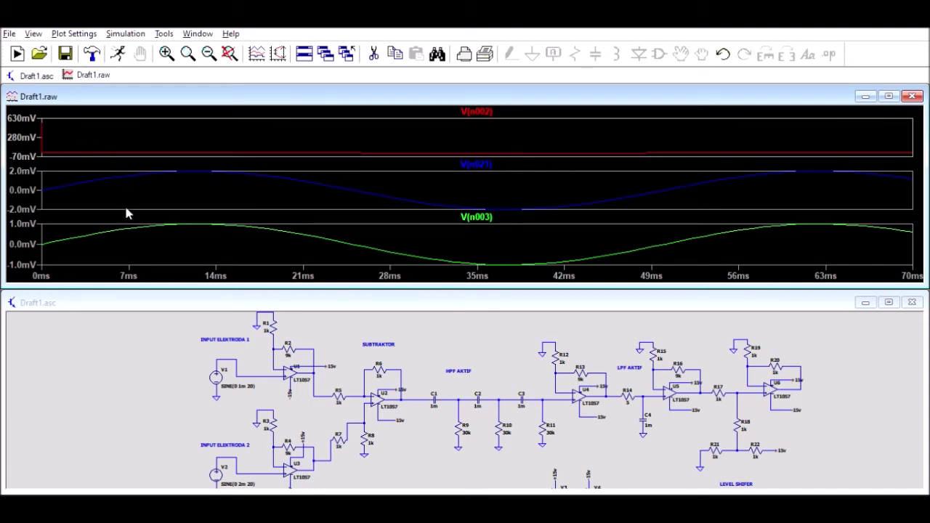
left_click(125, 151)
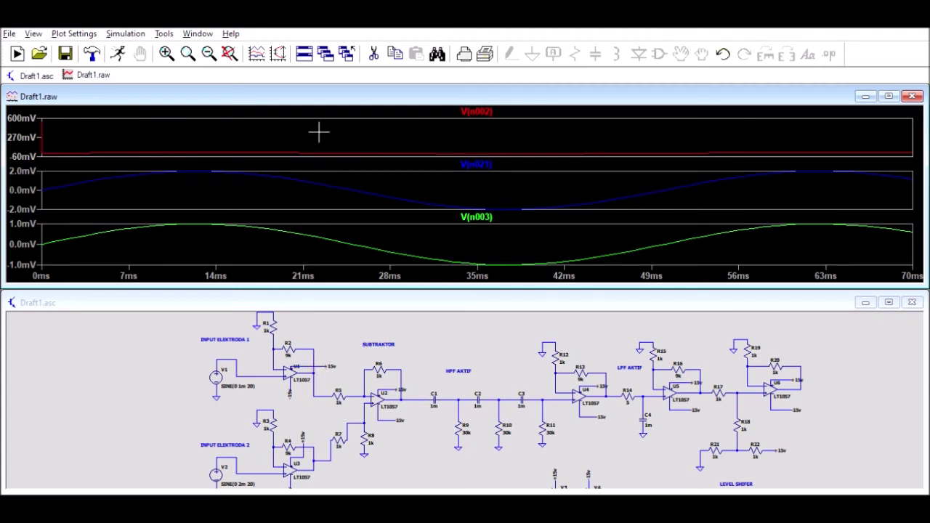
- Add a fourth plot pane showing the output voltage of non-inverting amplifier U3
left_click(345, 339)
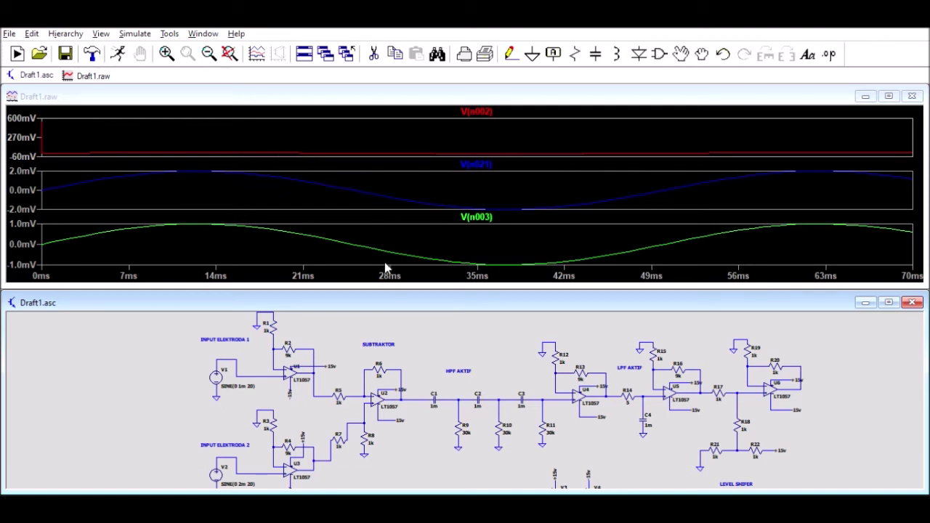
right_click(385, 222)
left_click(362, 137)
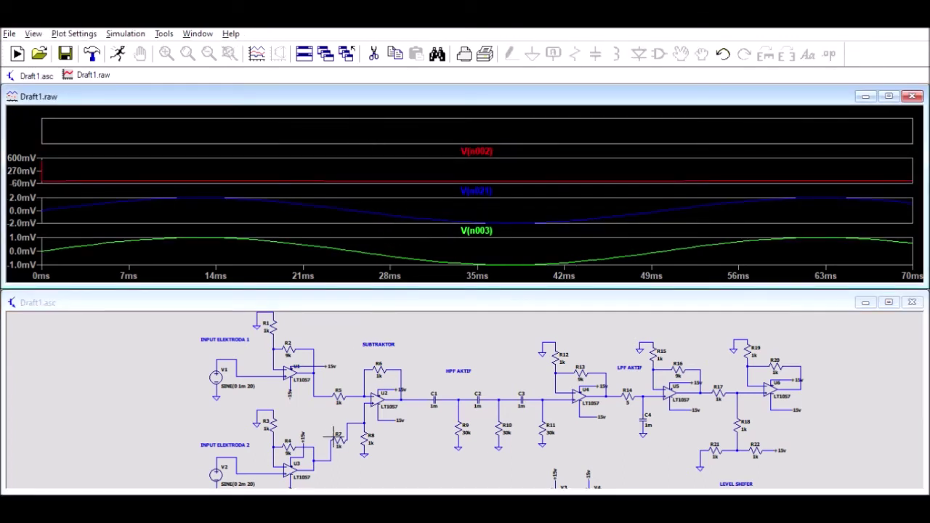
left_click_drag(335, 436, 334, 412)
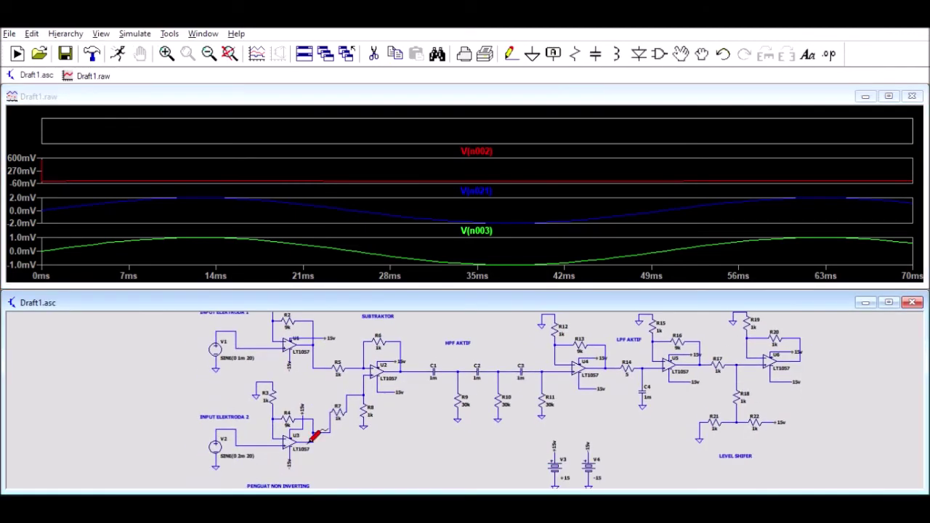
left_click(310, 440)
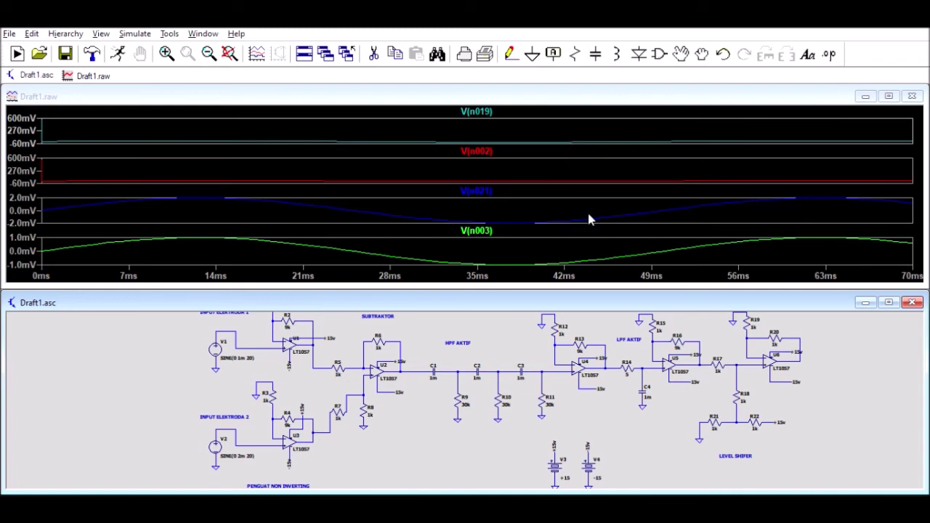
- Remove the panes for the U1 output, U3 output and V2 input, keeping only the V1 input waveform
left_click(596, 239)
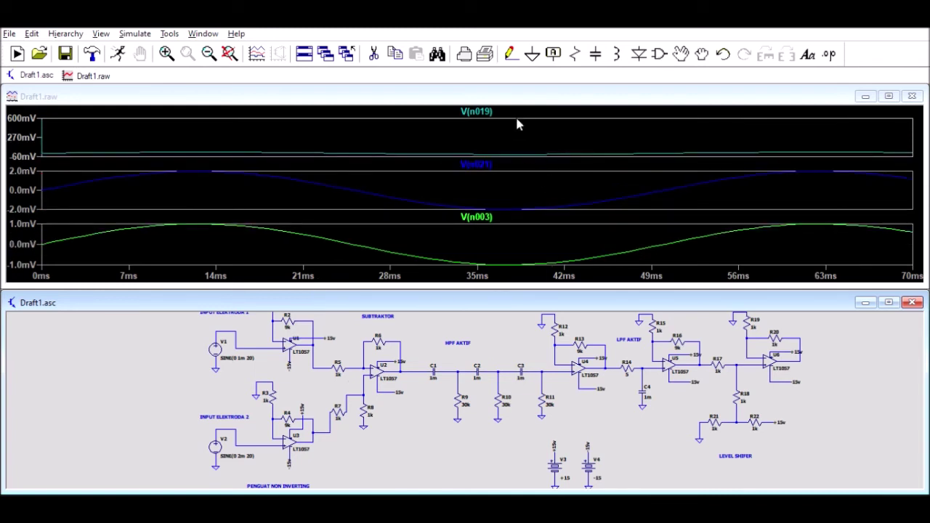
left_click(498, 145)
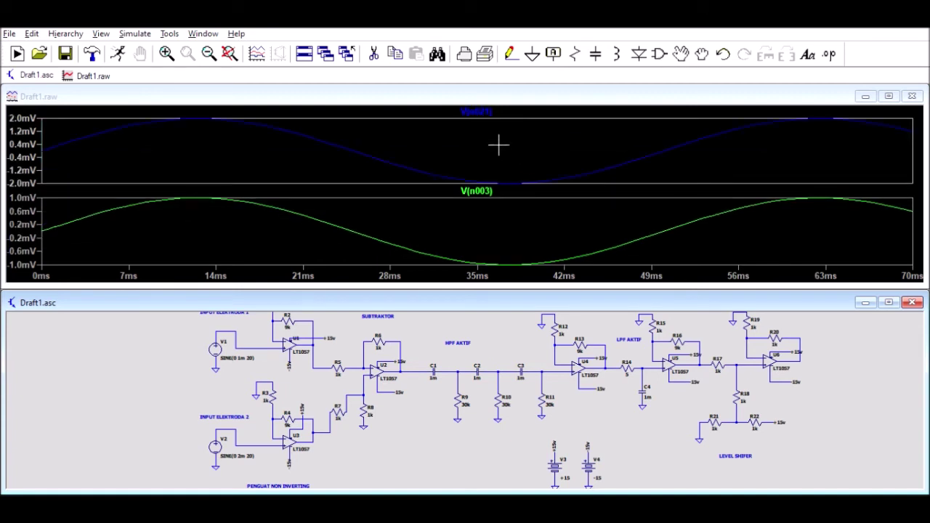
left_click(517, 235)
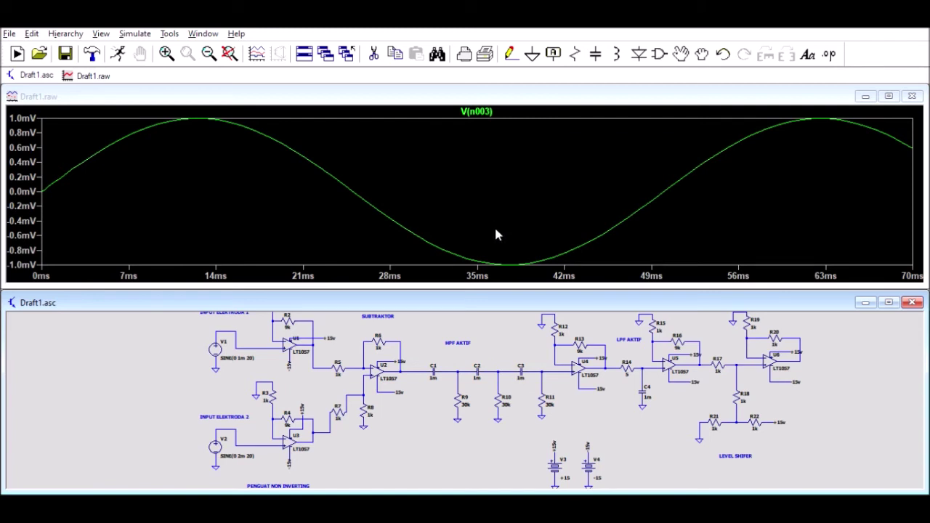
left_click(426, 175)
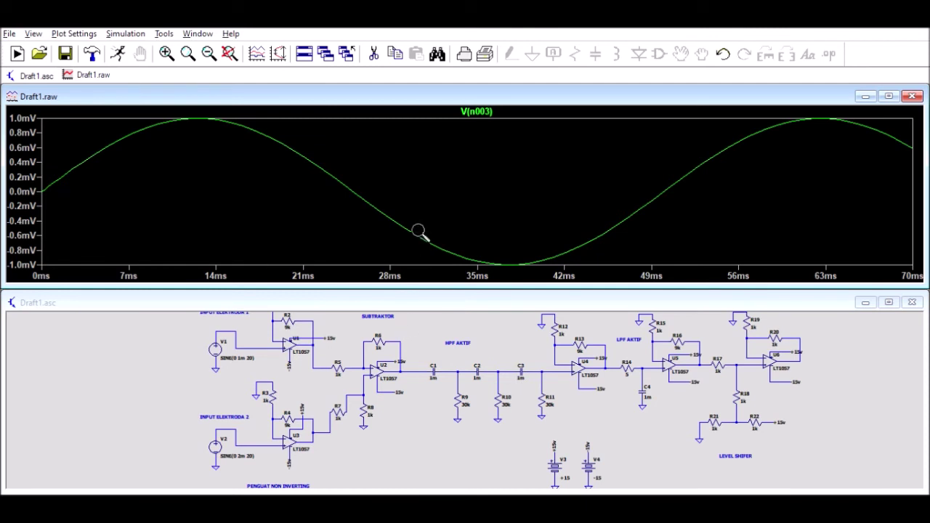
- Plot the output voltage of subtractor U2 and delete the V1 input trace from the pane
left_click(406, 337)
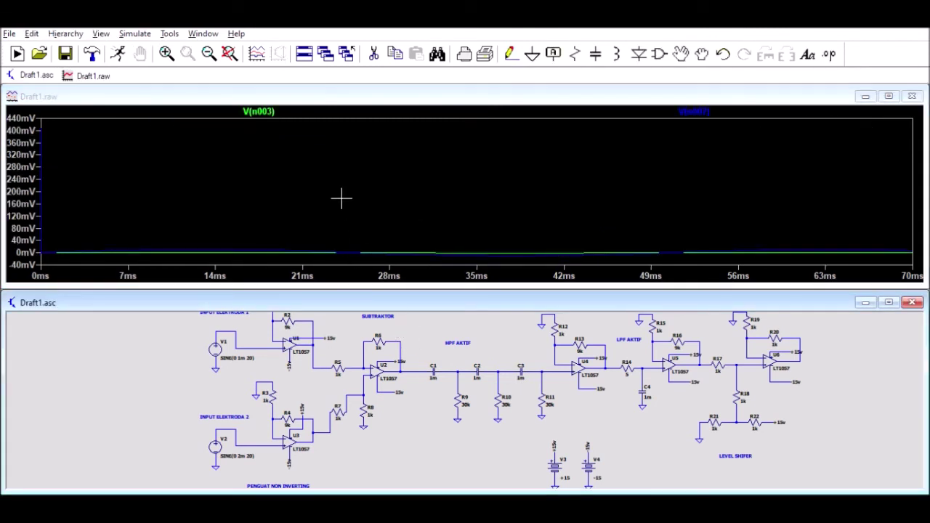
left_click(258, 105)
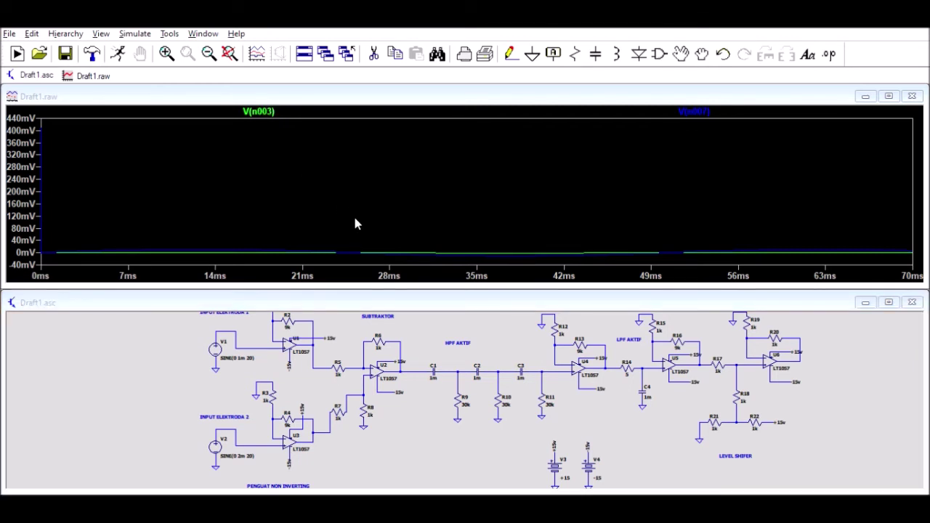
left_click(466, 295)
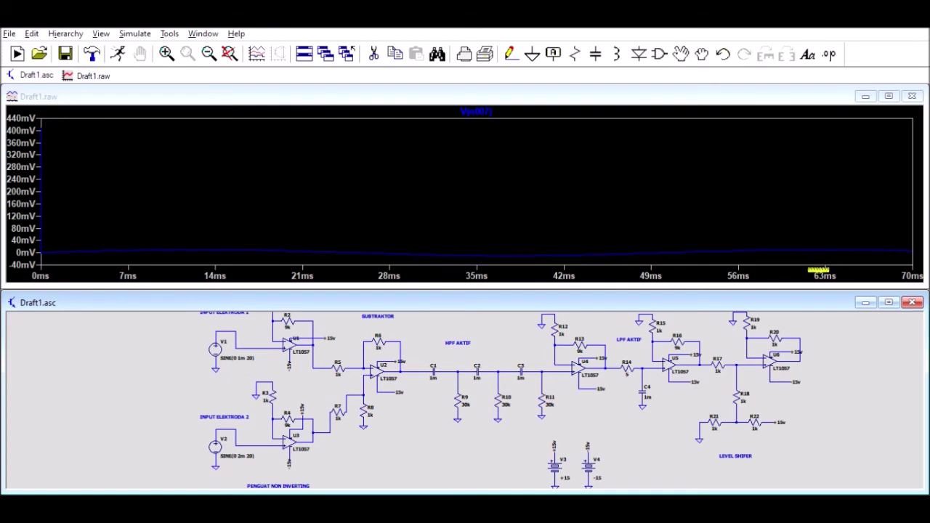
left_click(820, 268)
left_click_drag(850, 261, 925, 272)
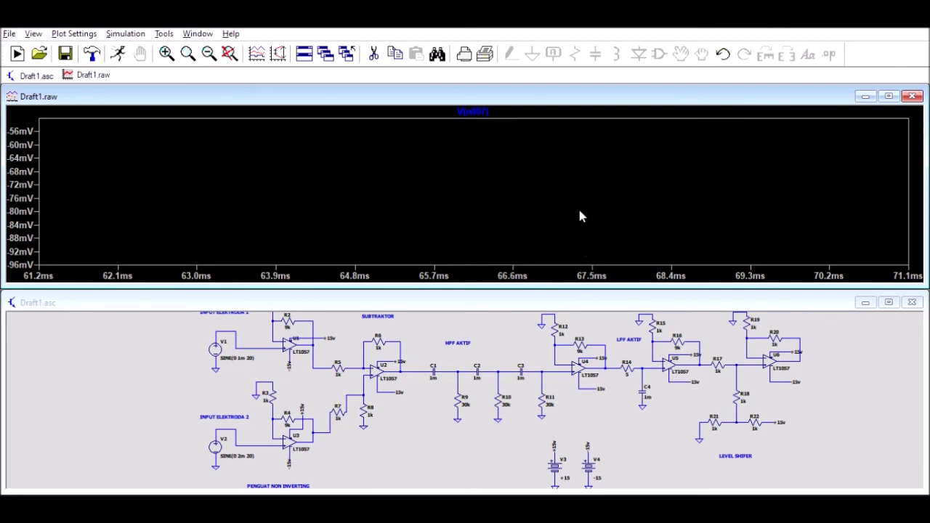
key("ctrl+e")
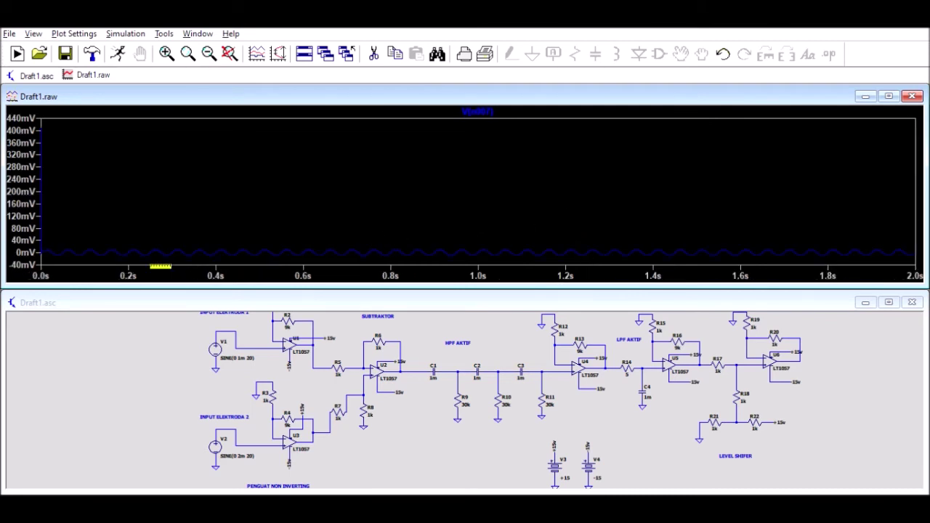
- Examine the subtractor output over about the first 66 ms and restore the full 2 s range
left_click_drag(42, 242, 70, 267)
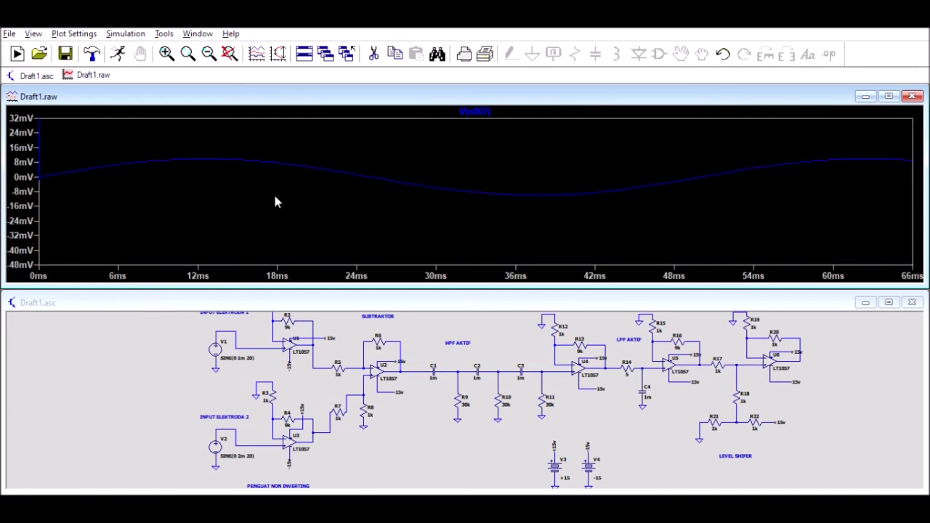
key("ctrl+e")
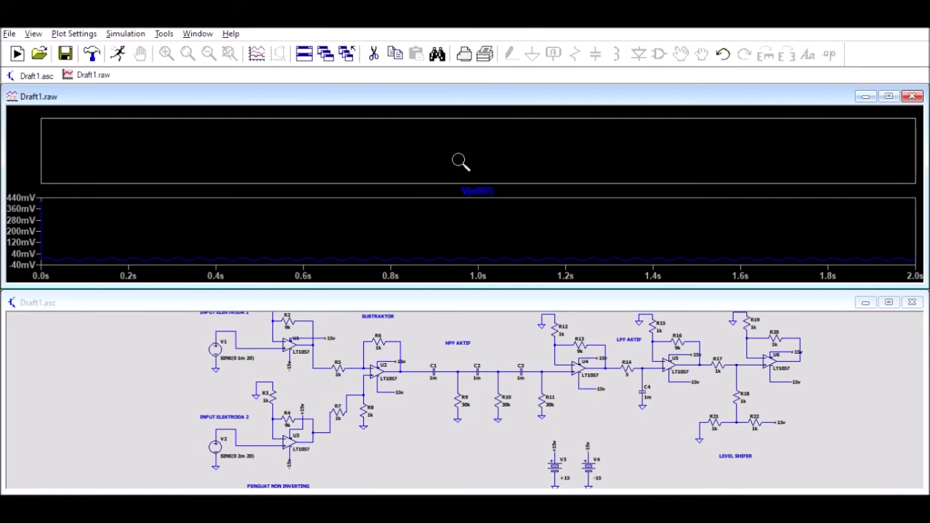
- Plot the high-pass filter voltage at the node between C3, R11 and U4's input in a separate pane above the subtractor output
left_click(544, 360)
left_click_drag(544, 361, 527, 352)
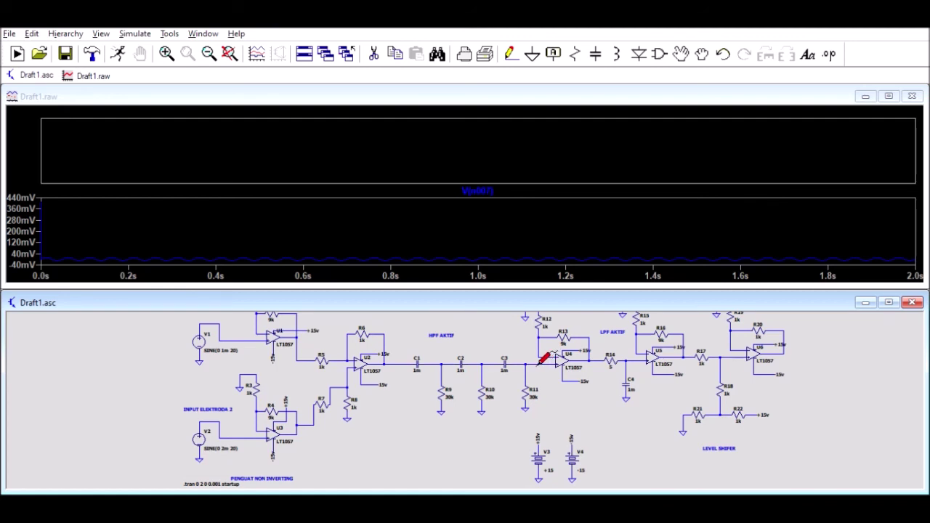
left_click(539, 363)
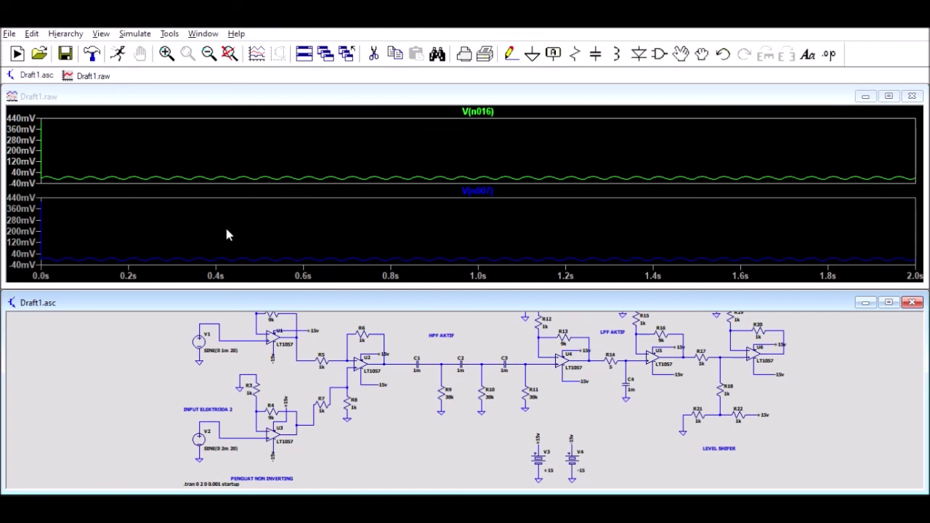
left_click(383, 124)
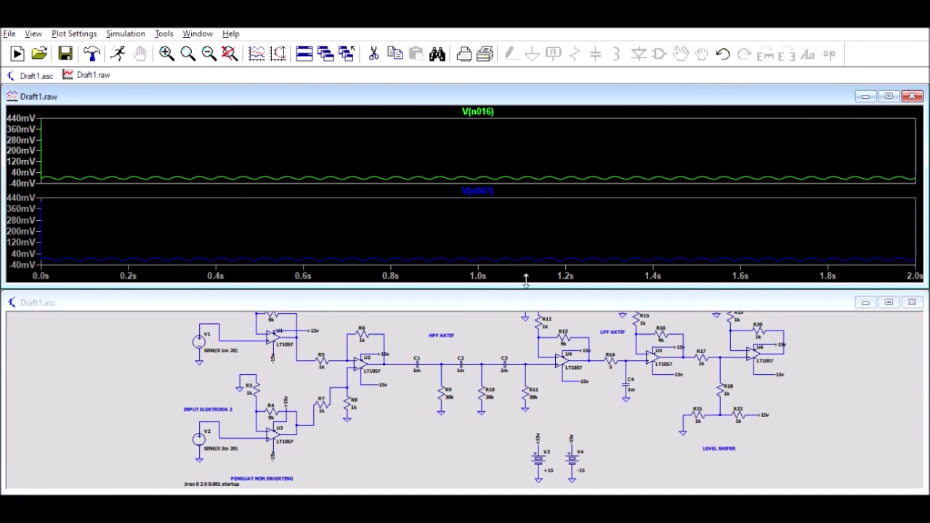
left_click_drag(618, 399, 528, 415)
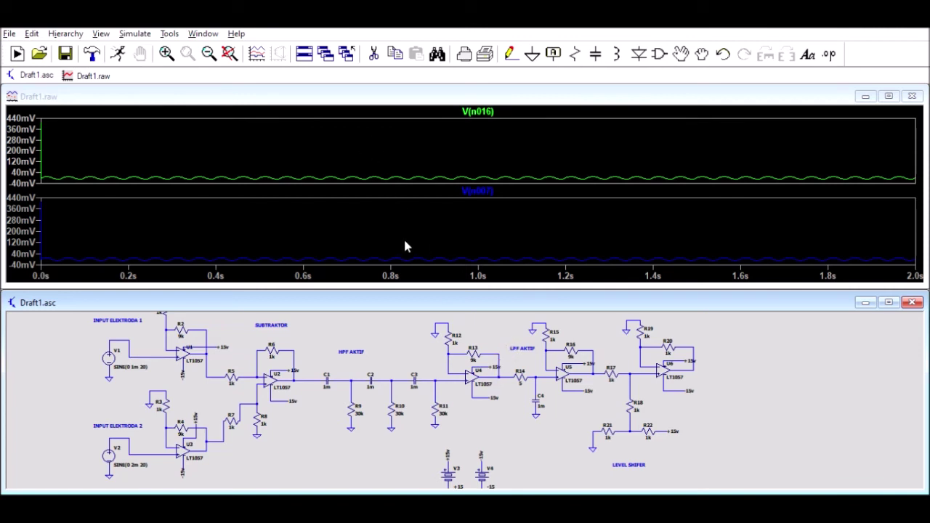
- Plot the output voltage of U4 in a new pane above the high-pass filter node and subtractor waveforms
left_click(324, 197)
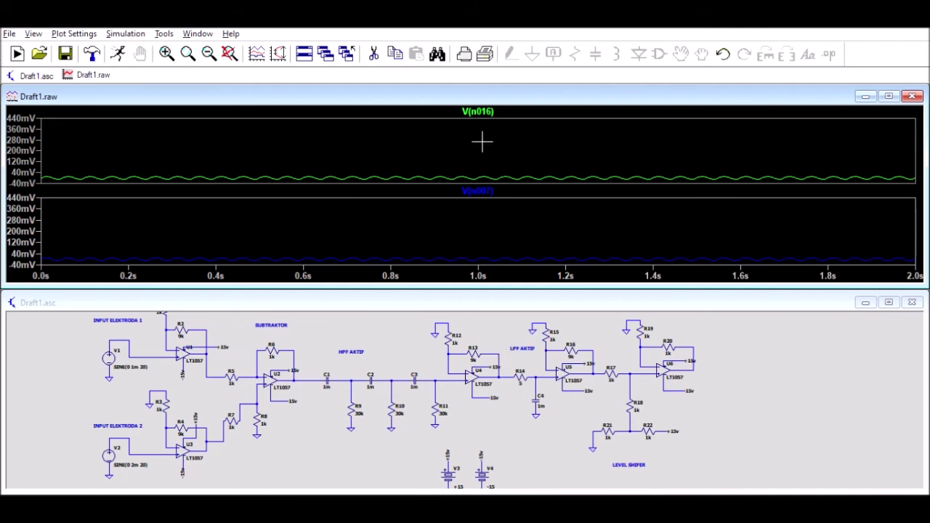
left_click(511, 223)
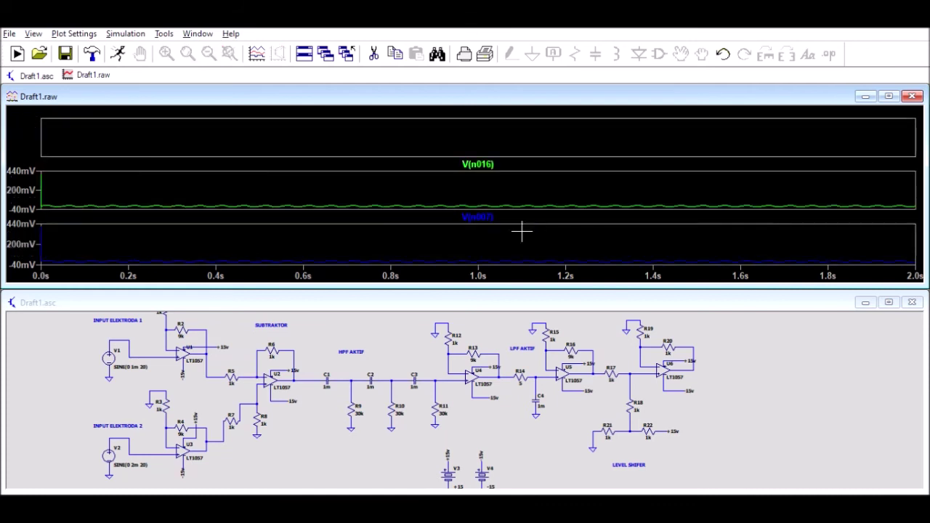
left_click(508, 318)
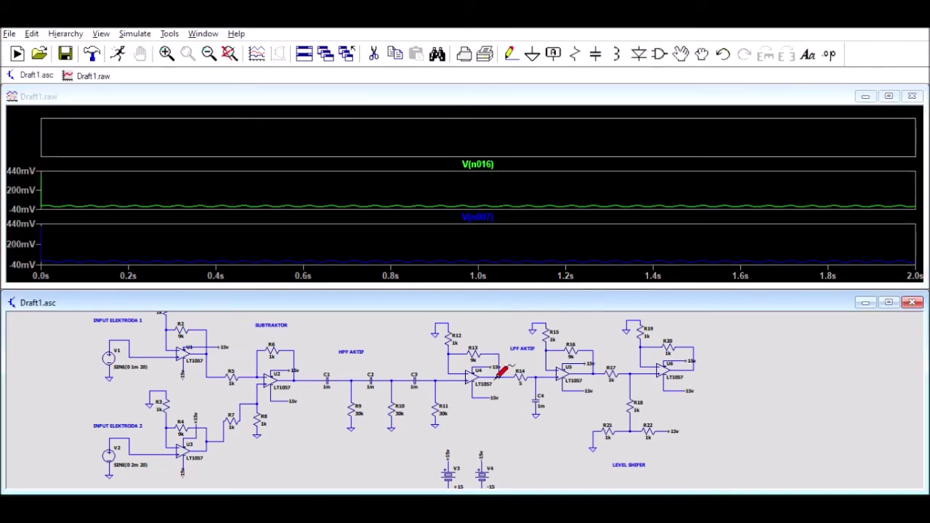
left_click(497, 376)
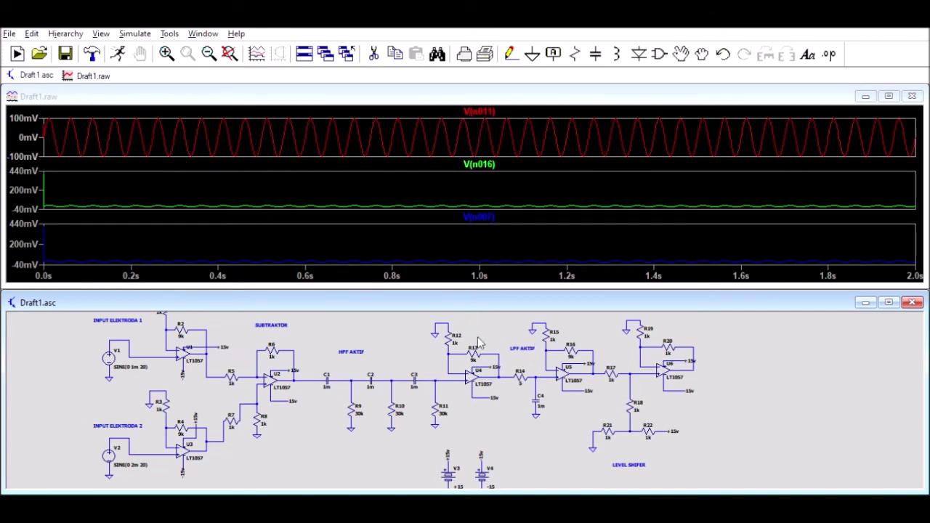
- Remove the panes for the subtractor output and the high-pass filter node, keeping only the U4 output waveform
key("ctrl+z")
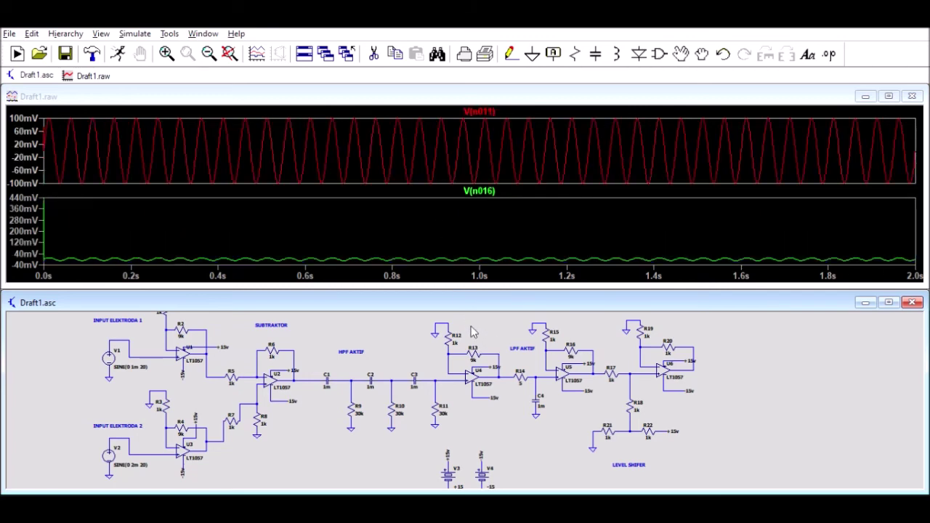
key("ctrl+z")
left_click(432, 223)
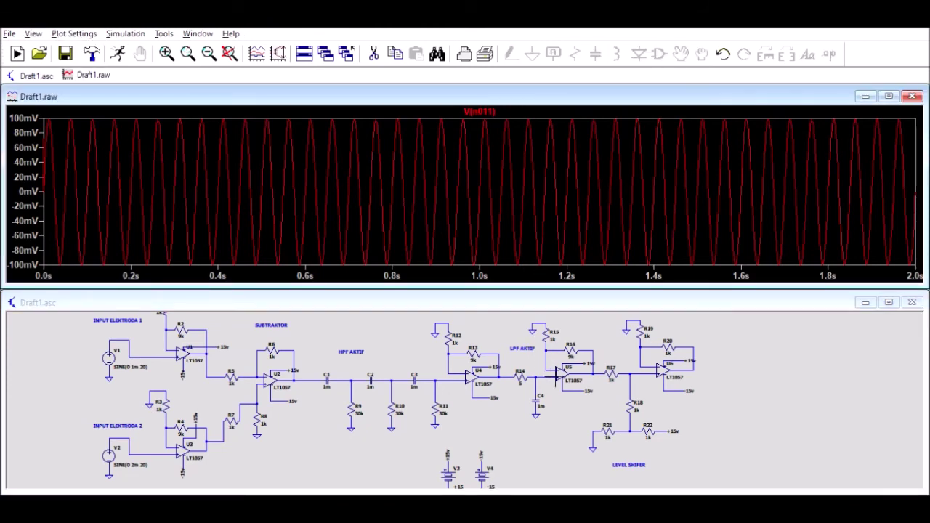
- Overlay the low-pass node voltage at U5's input on the U4 output, compare their peaks over about 60 ms and restore the full range
left_click(524, 430)
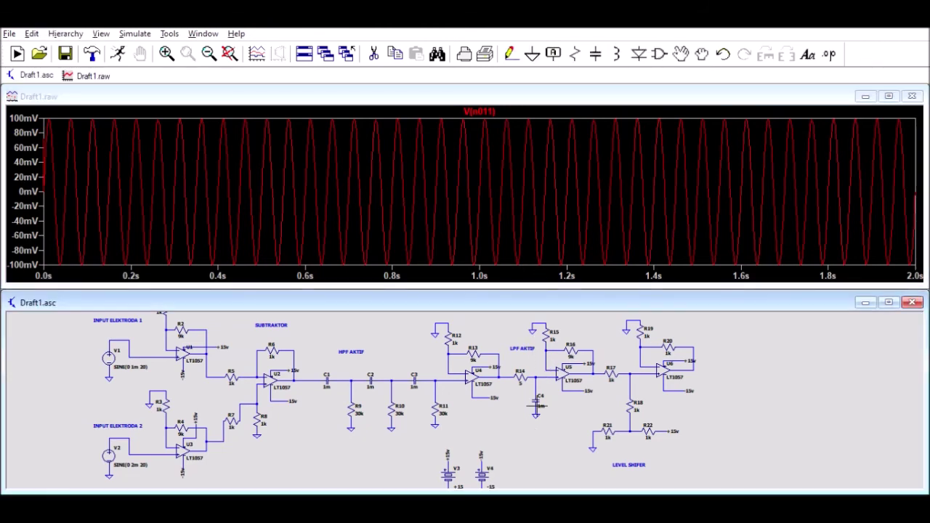
left_click(556, 375)
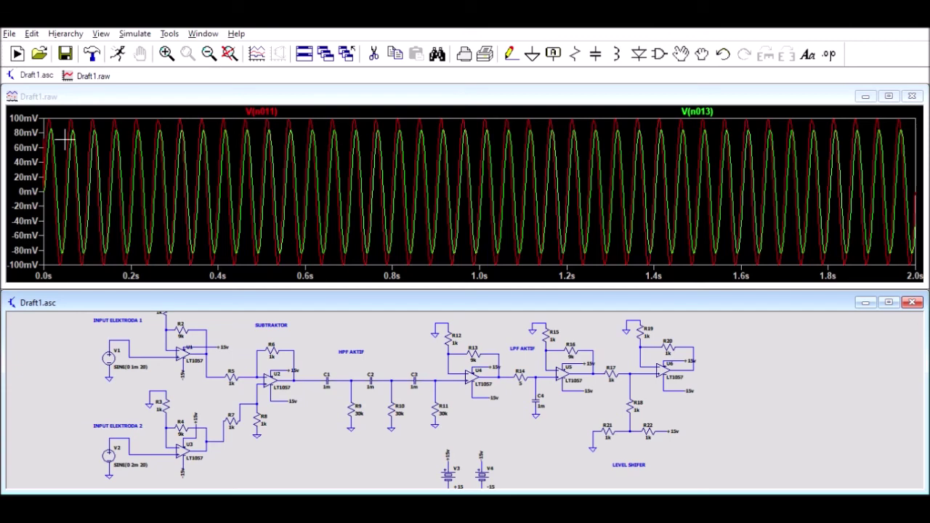
left_click_drag(54, 124, 73, 144)
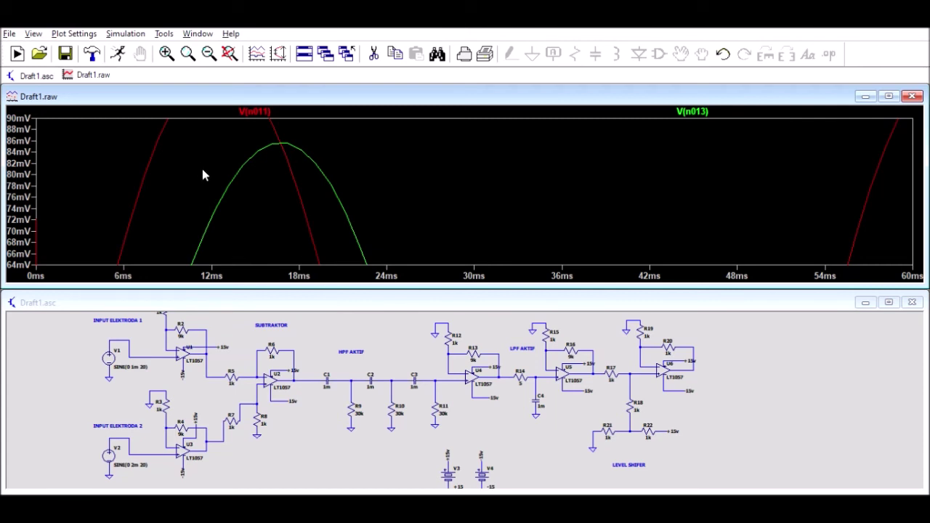
key("space")
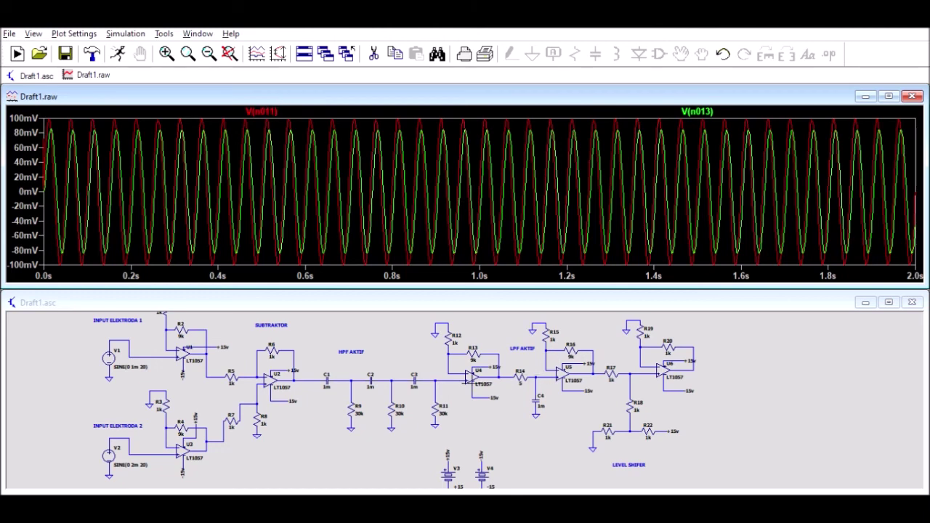
- Delete the U4 output trace and plot the output voltage of U5 in a separate pane above the low-pass node waveform
left_click(280, 111)
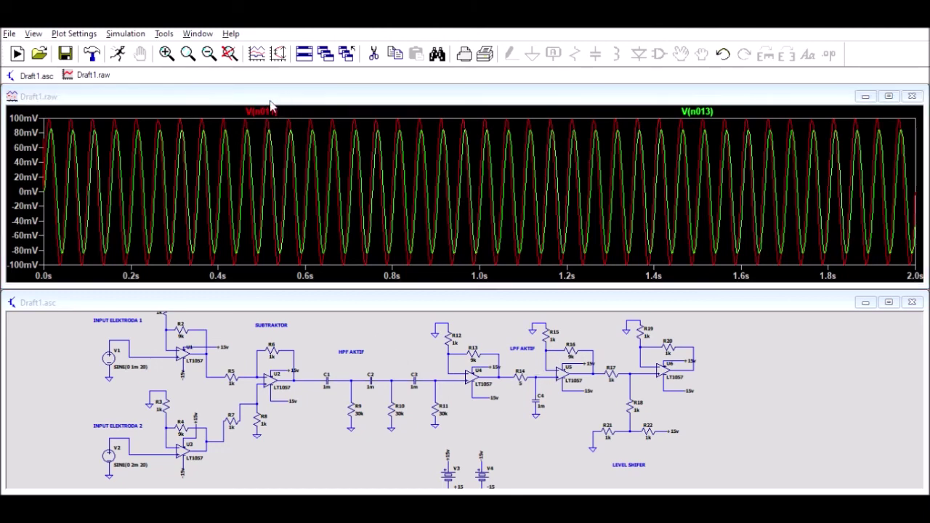
left_click_drag(447, 297, 443, 294)
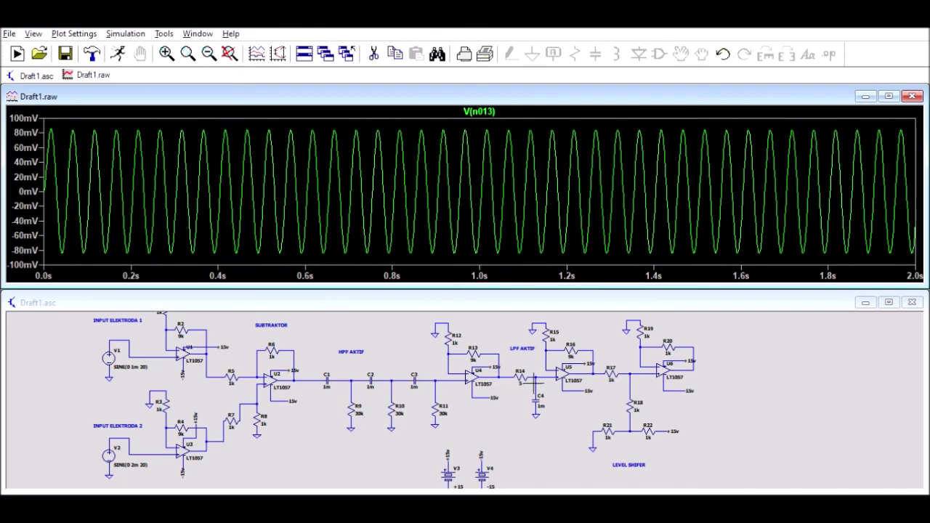
left_click_drag(513, 334, 400, 336)
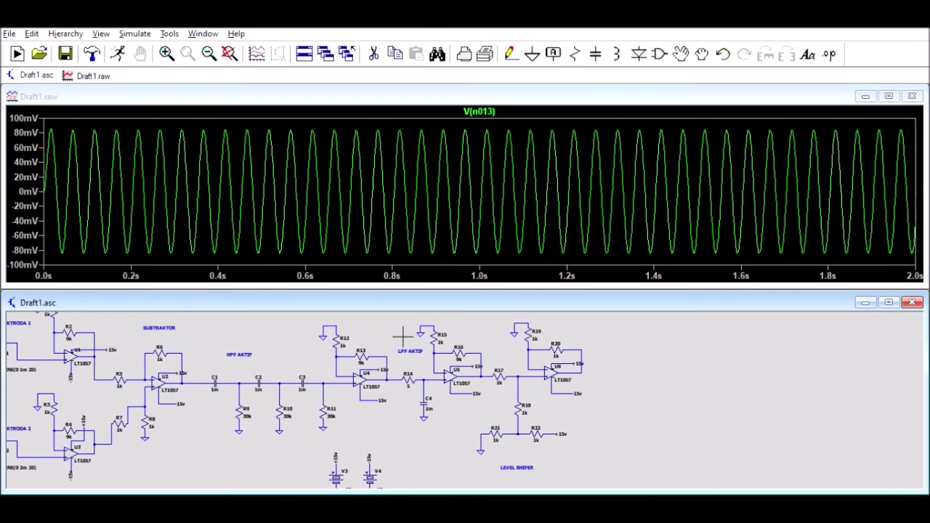
left_click_drag(732, 378, 681, 384)
scroll(696, 376, "up", 1)
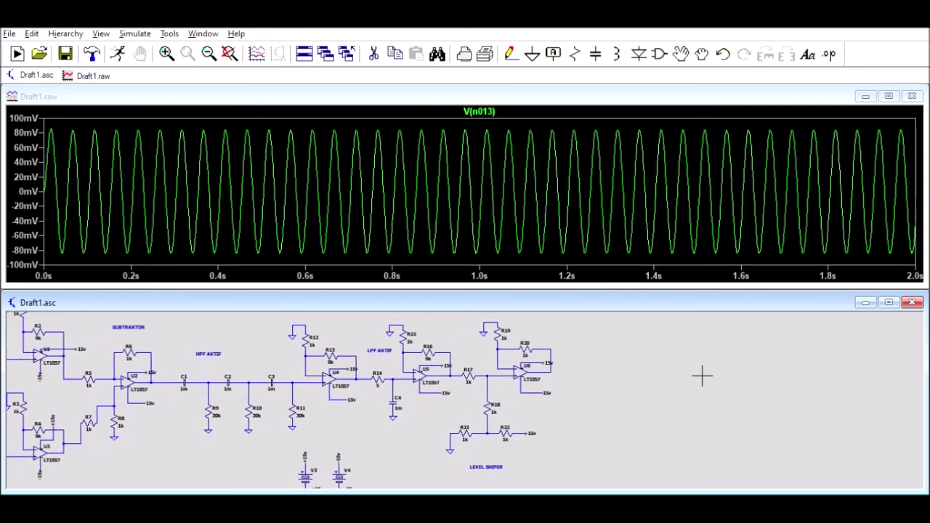
scroll(710, 376, "up", 1)
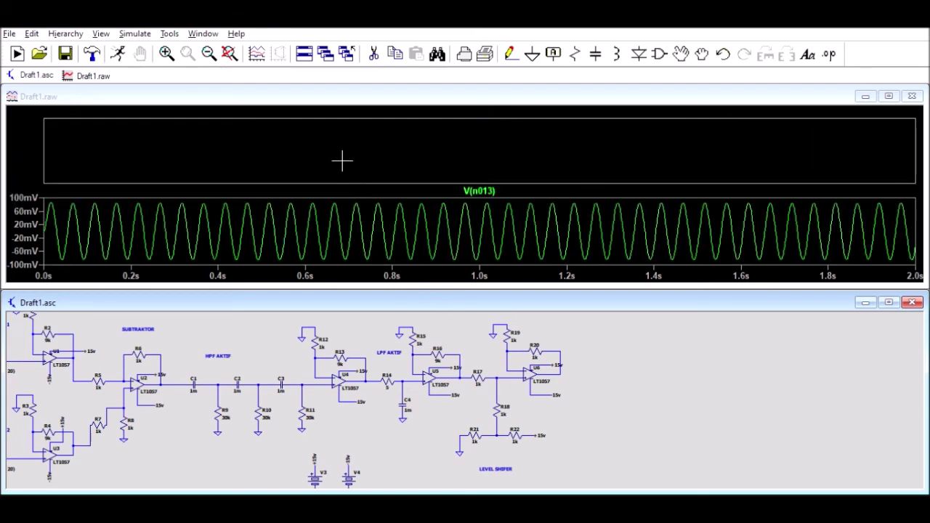
left_click(342, 164)
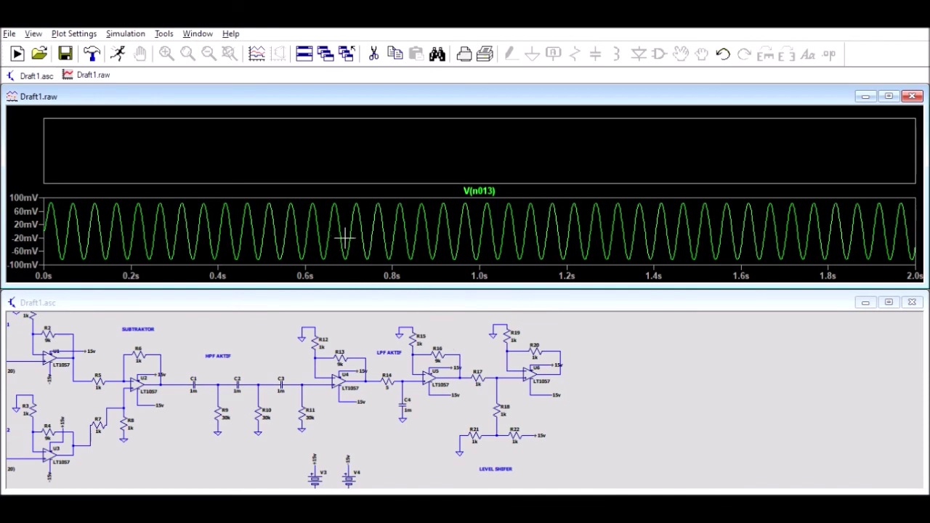
left_click(467, 350)
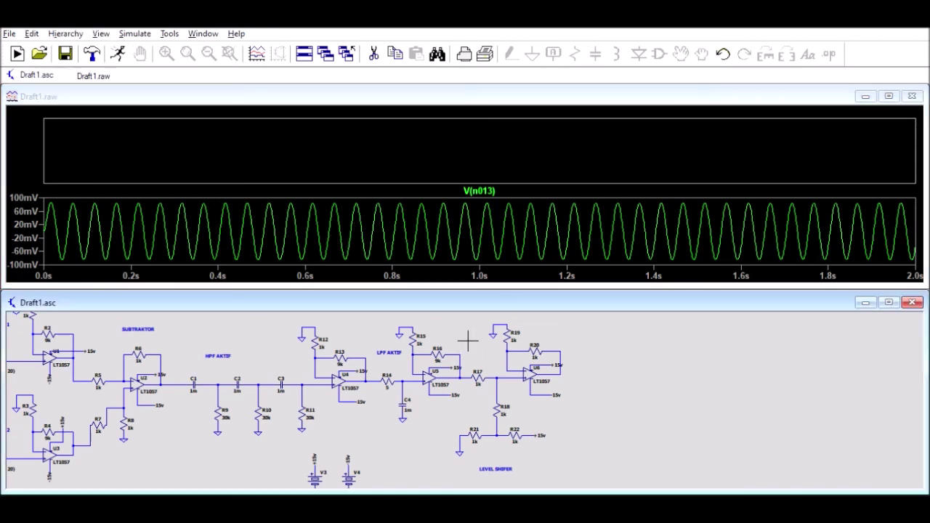
left_click(458, 376)
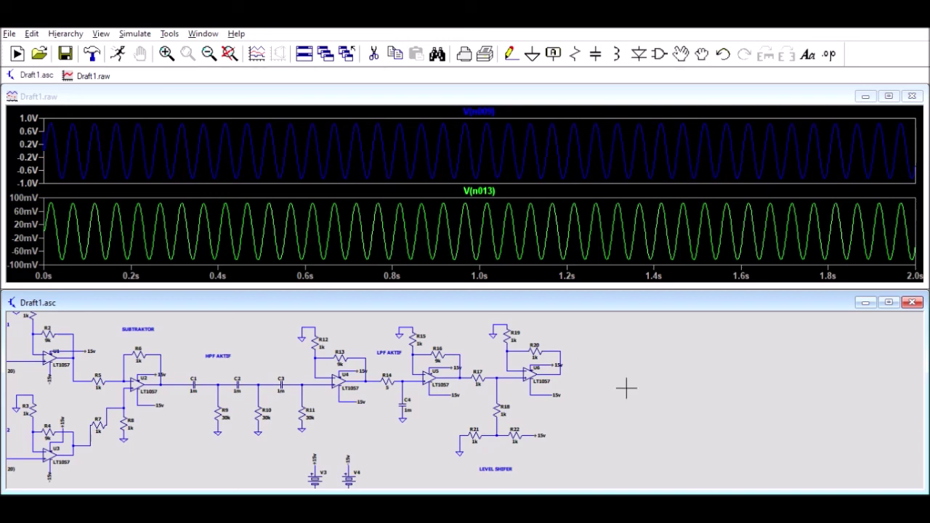
- Examine the peak of the U5 output over about the first 55 ms and restore the full 2 s range
left_click(56, 118)
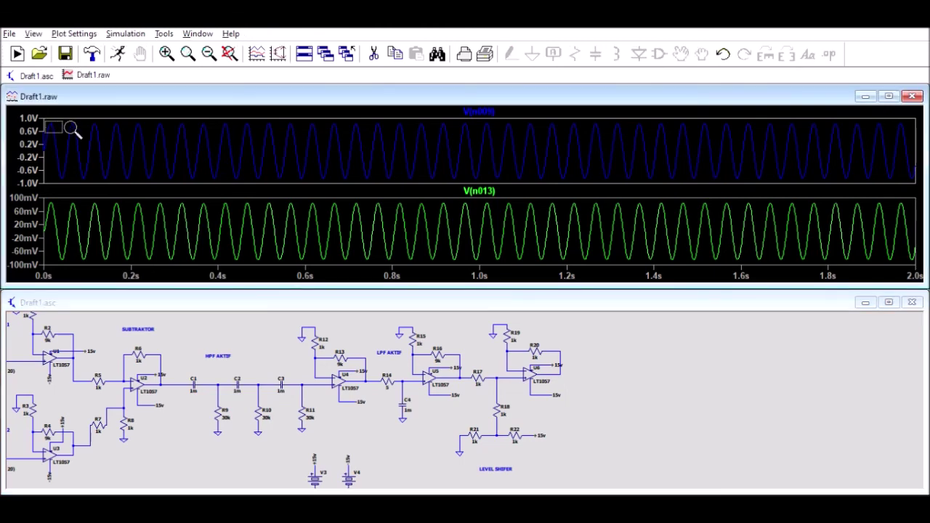
left_click_drag(69, 127, 74, 133)
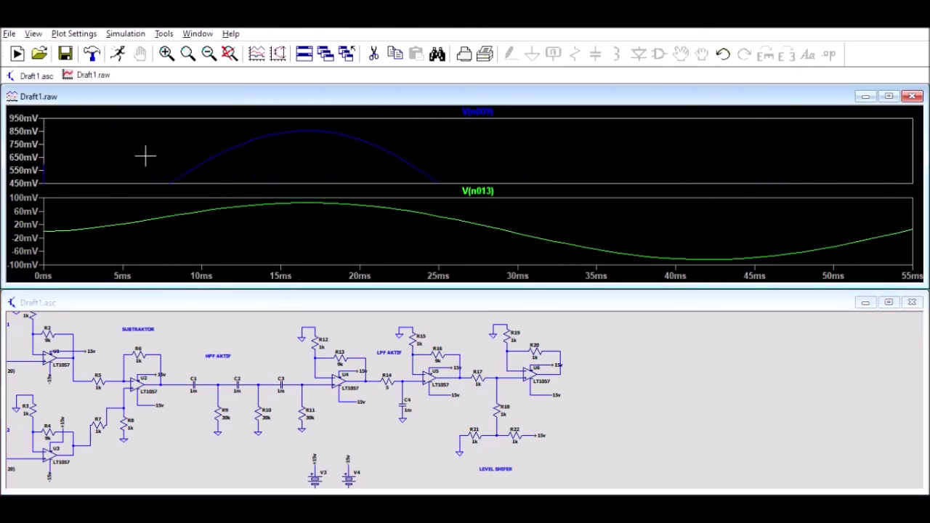
key("space")
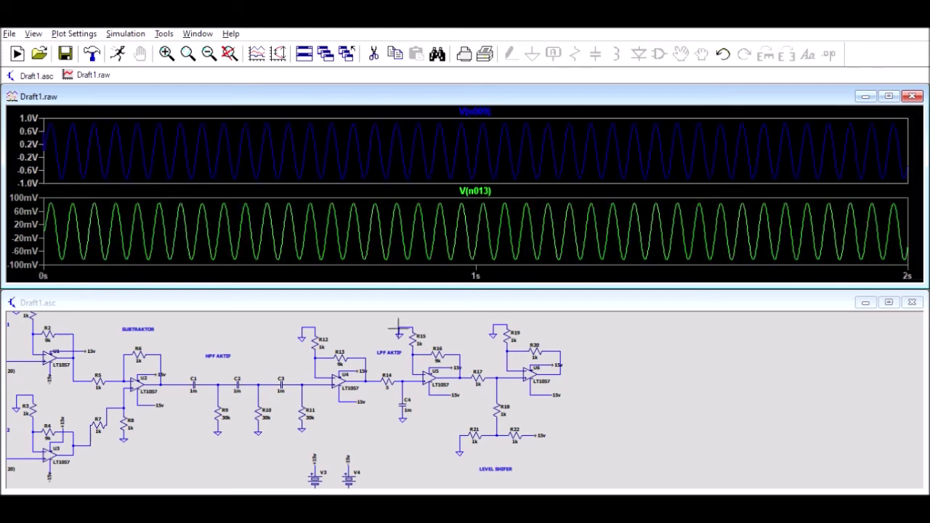
- Remove the low-pass node pane and delete the U5 output trace to leave the plot empty
mouse_move(602, 381)
left_mouse_down()
mouse_move(598, 361)
mouse_move(569, 342)
mouse_move(565, 356)
left_mouse_up()
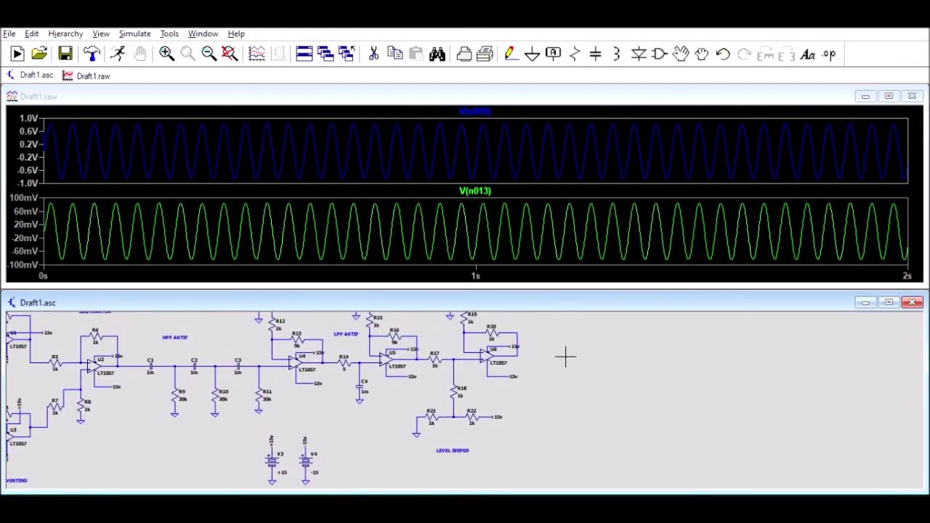
mouse_move(581, 383)
left_mouse_down()
mouse_move(602, 448)
mouse_move(608, 402)
left_mouse_up()
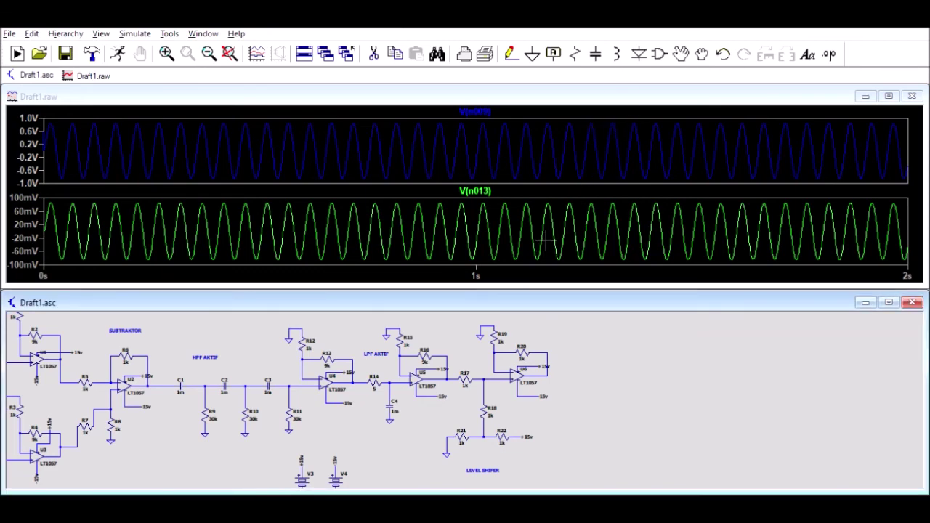
key("ctrl+z")
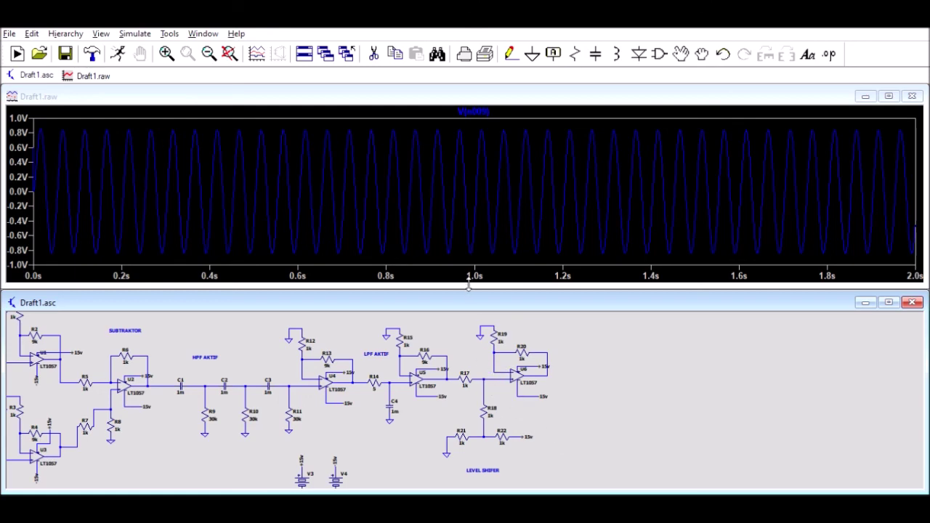
left_click(485, 110)
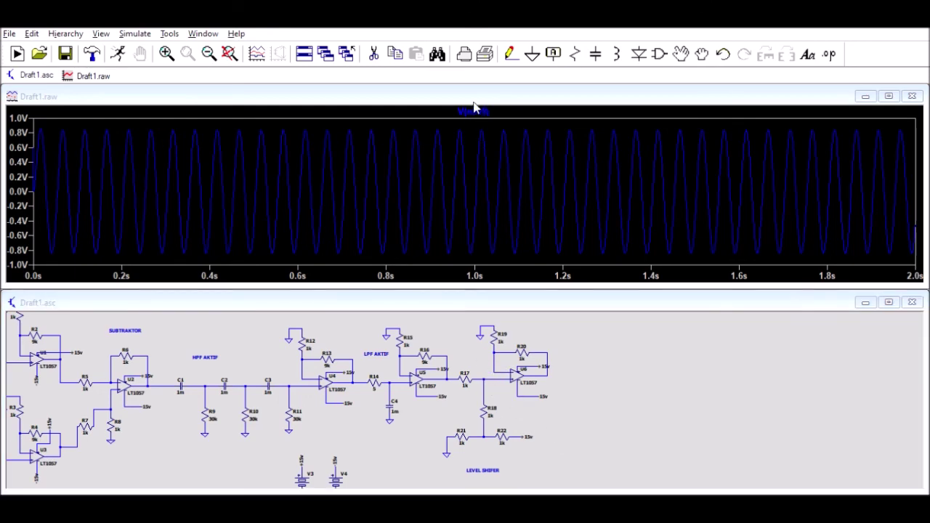
key("Delete")
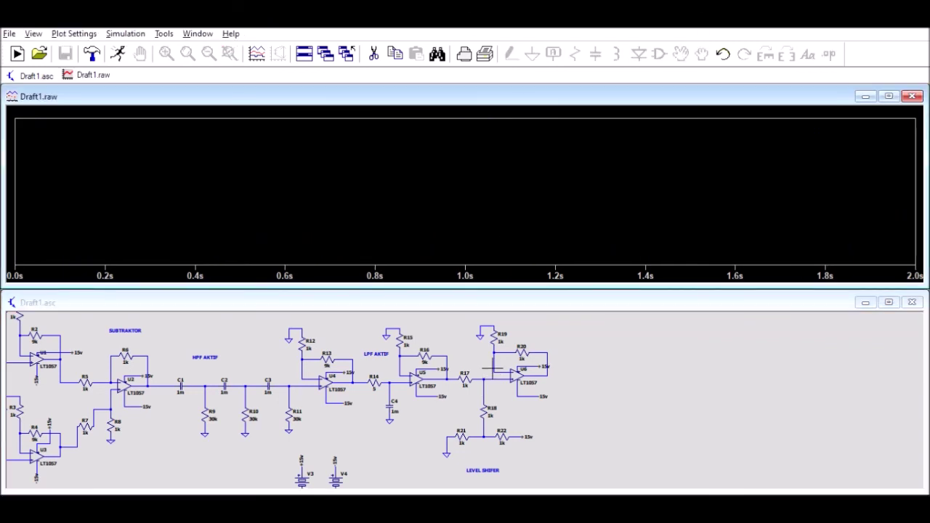
- Plot the level shifter voltages at the R17–R18 node feeding U6 and at the R21–R22 divider node together
left_click(493, 368)
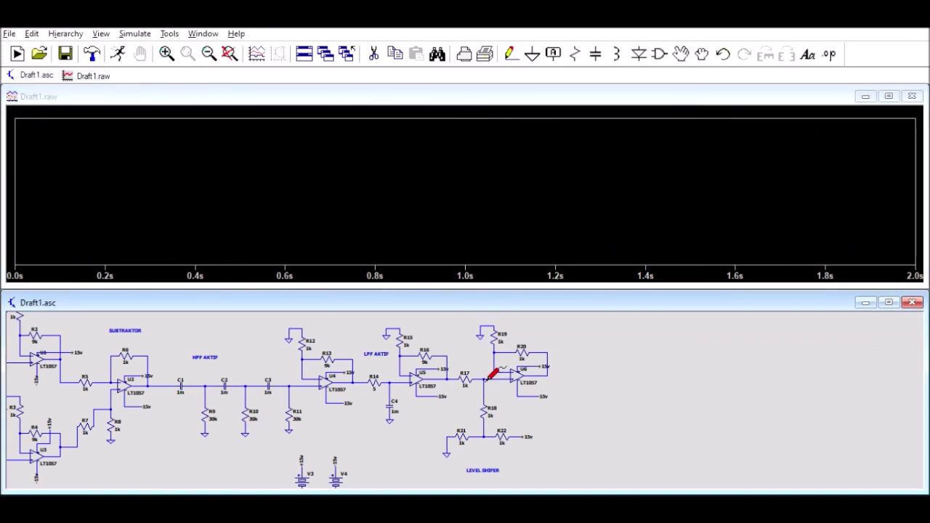
left_click(486, 379)
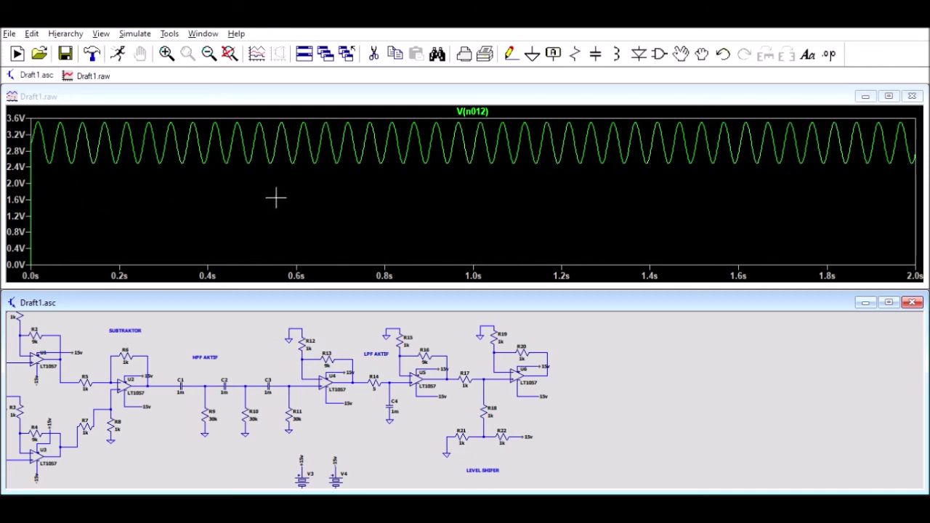
left_click(487, 436)
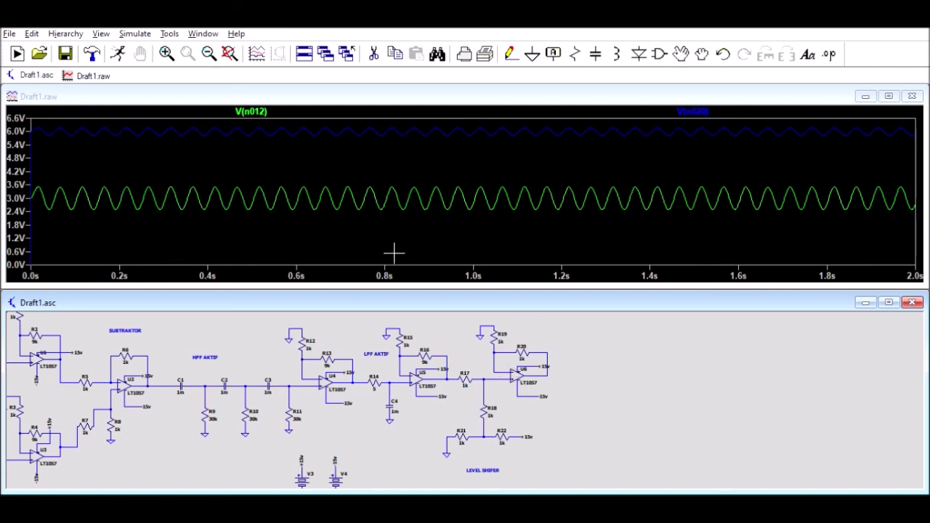
- Clear both level shifter traces and plot the output voltage of U6 alone
left_click(380, 220)
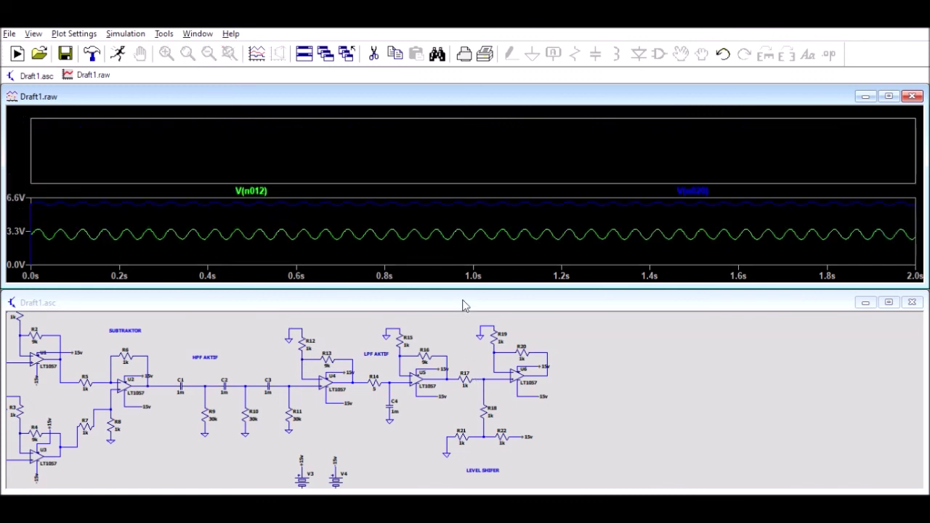
left_click(467, 329)
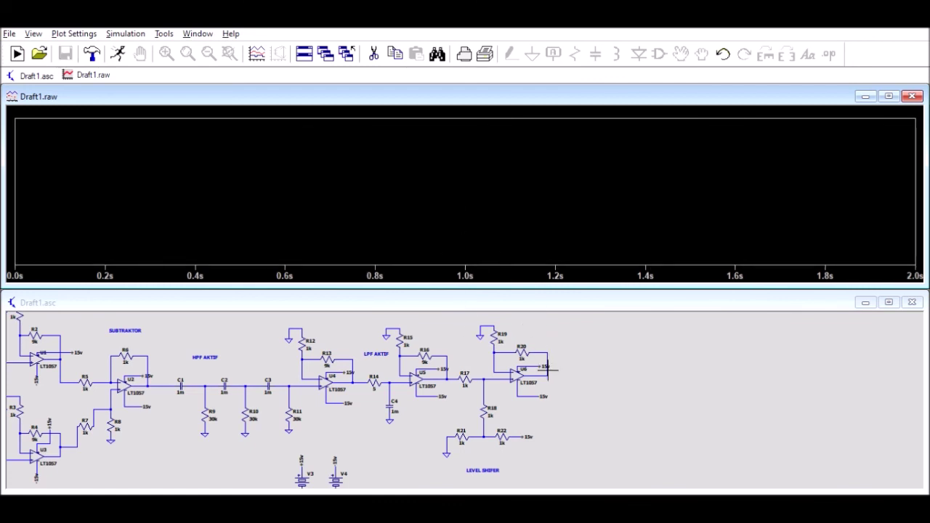
left_click(601, 378)
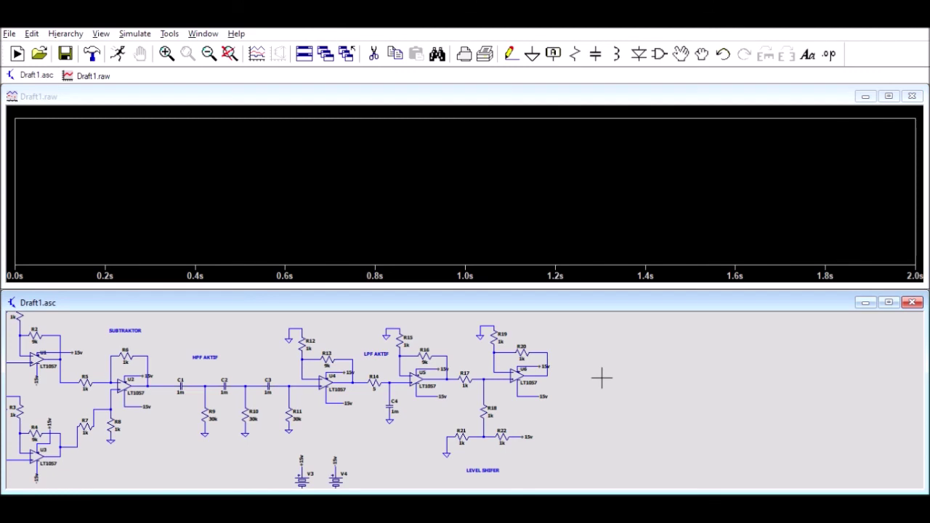
left_click(542, 374)
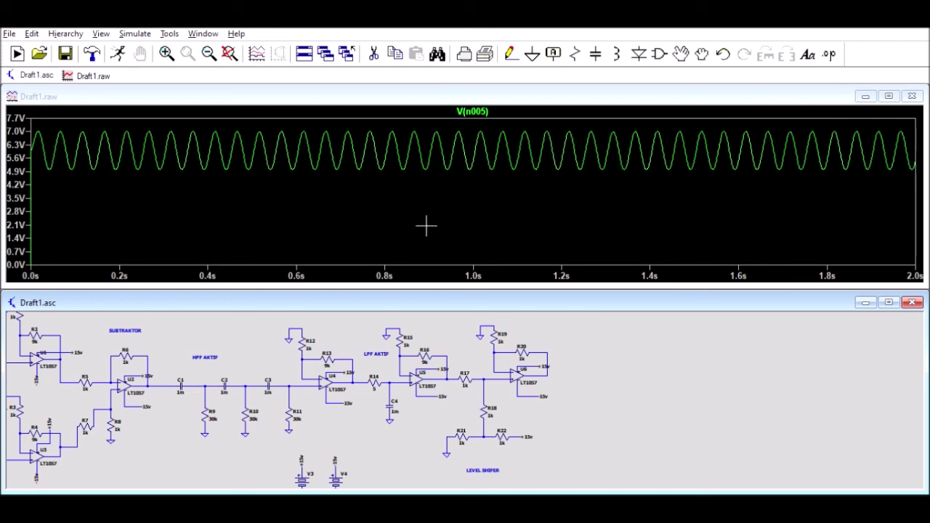
- Close the waveform window and maximize the schematic so the whole electrode amplifier circuit fills the view
left_click(913, 95)
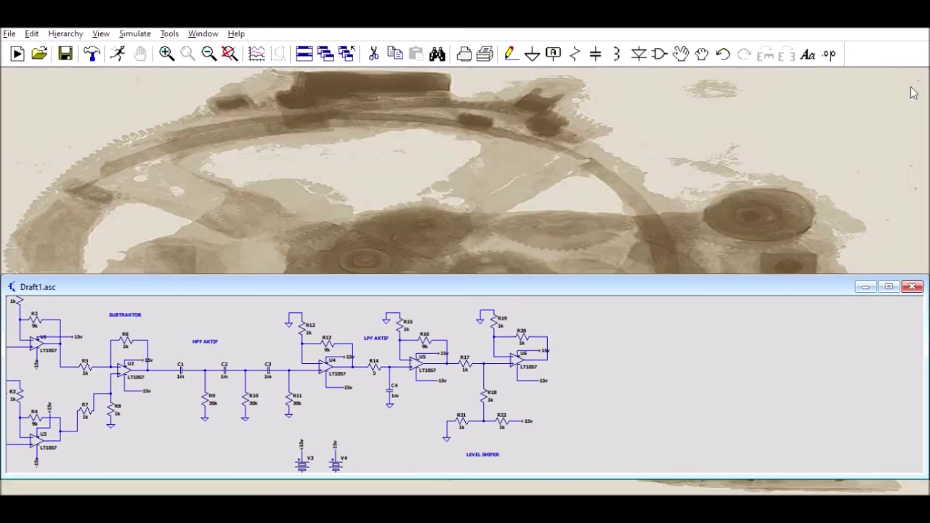
left_click(888, 286)
key("space")
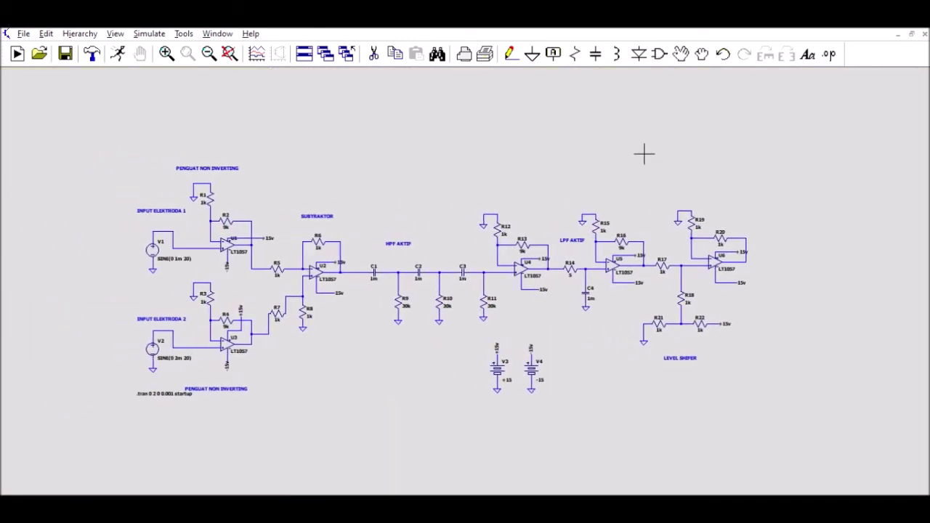
scroll(645, 154, "up", 3)
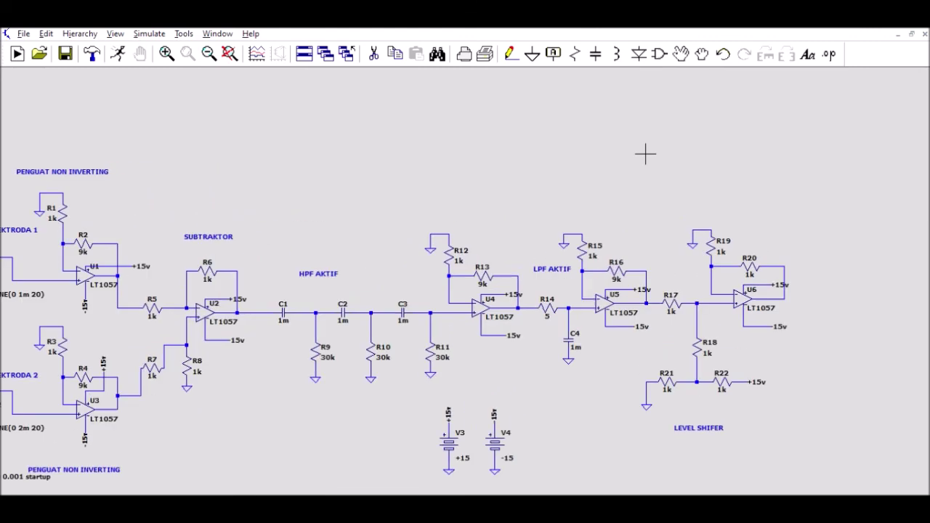
left_click_drag(554, 157, 632, 108)
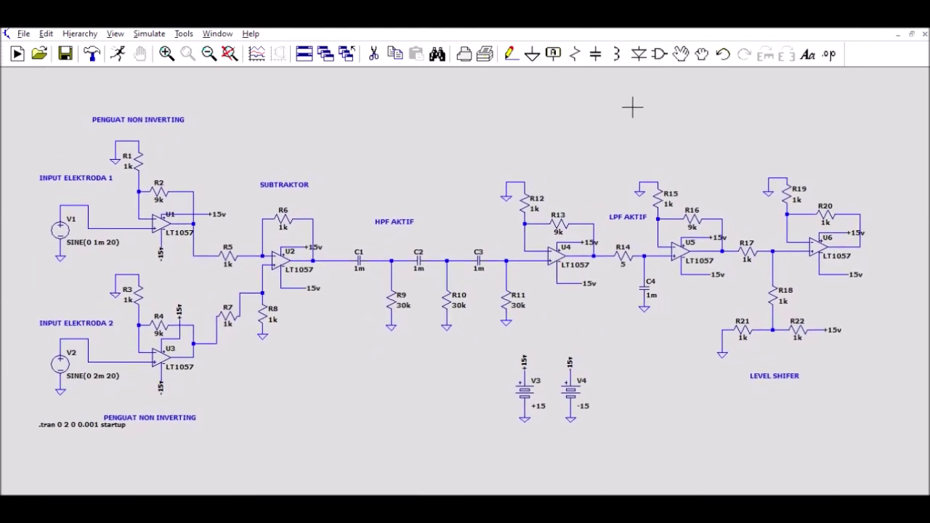